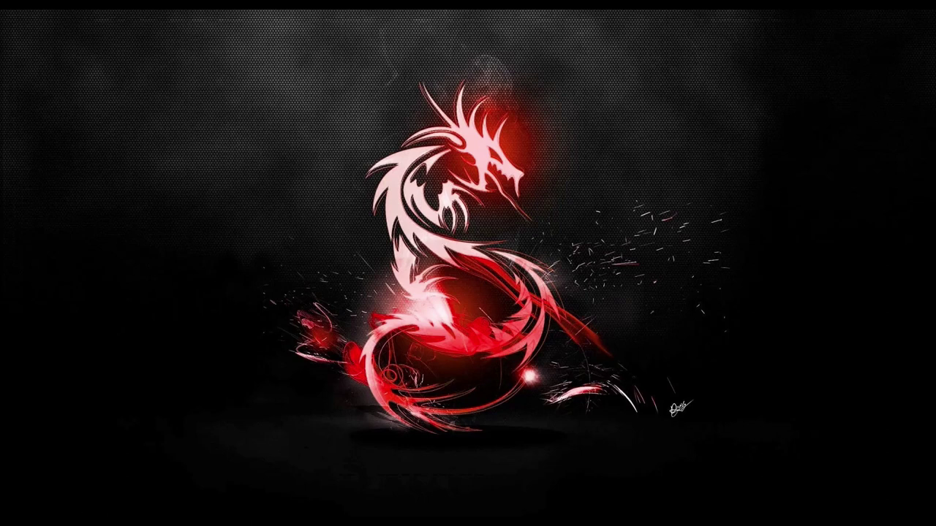
- Launch Excel from the E section of the Start menu's app list
{"action": "key", "text": "super"}
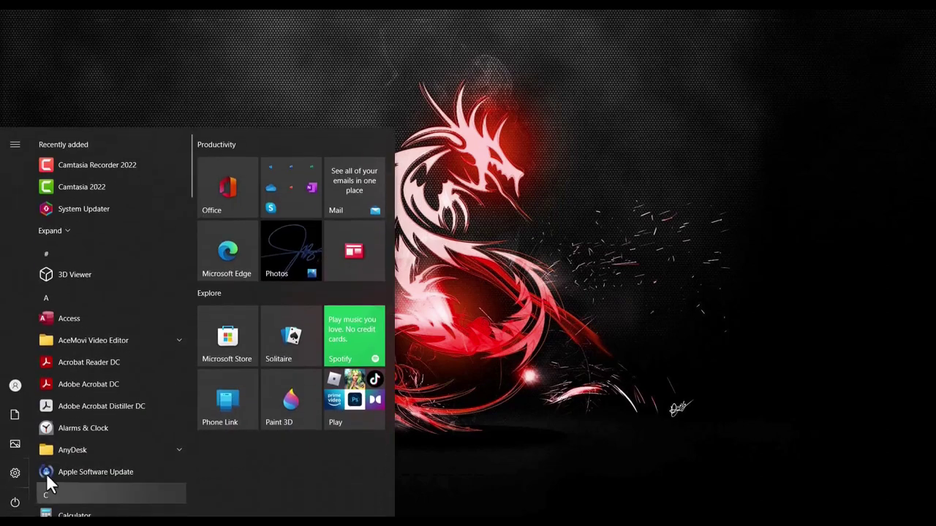
{"action": "left_click", "coordinate": [48, 497]}
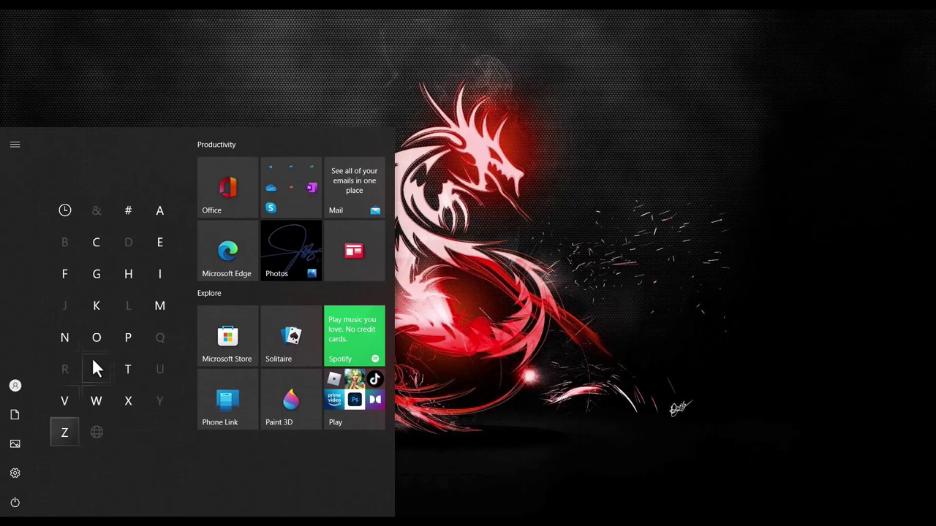
{"action": "left_click", "coordinate": [164, 245]}
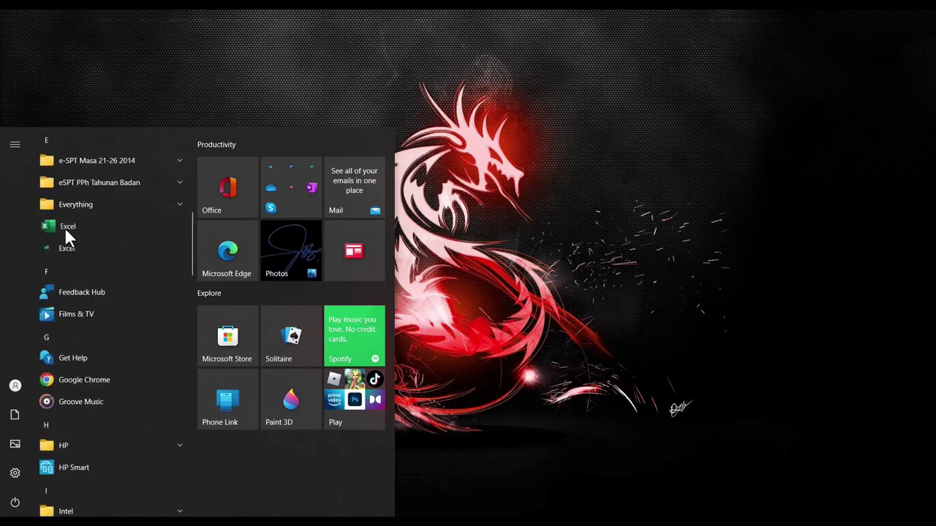
{"action": "left_click", "coordinate": [64, 227]}
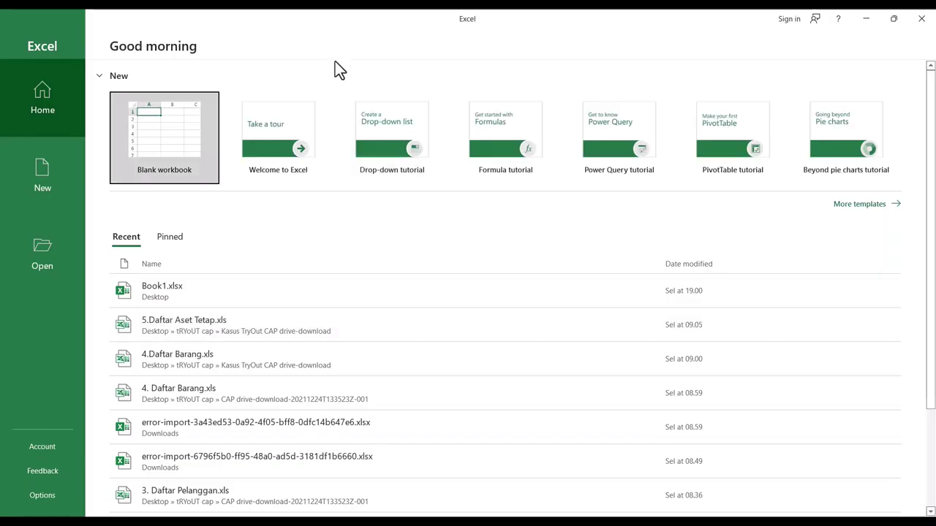
- Create blank workbook Book1, browse the Insert, Draw, Page Layout and Formulas tabs, and select E5 and G3
{"action": "left_click", "coordinate": [159, 147]}
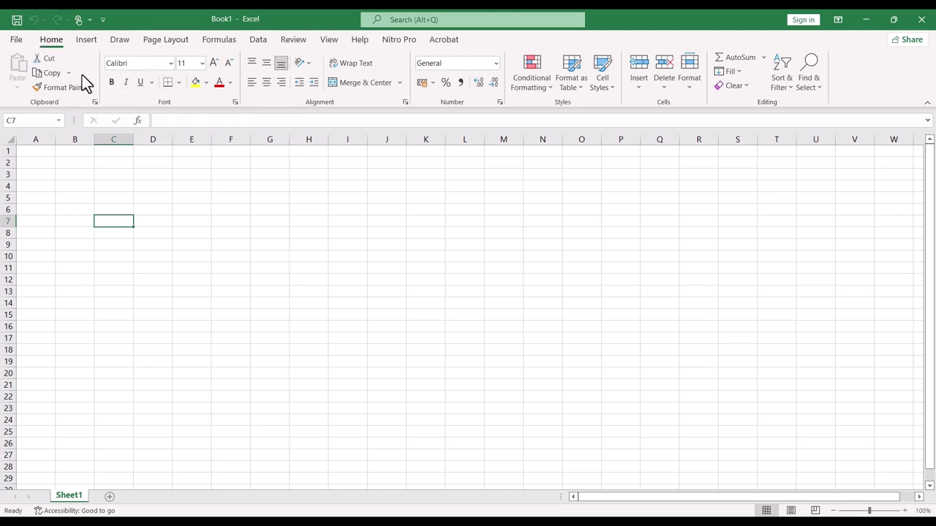
{"action": "left_click", "coordinate": [86, 41]}
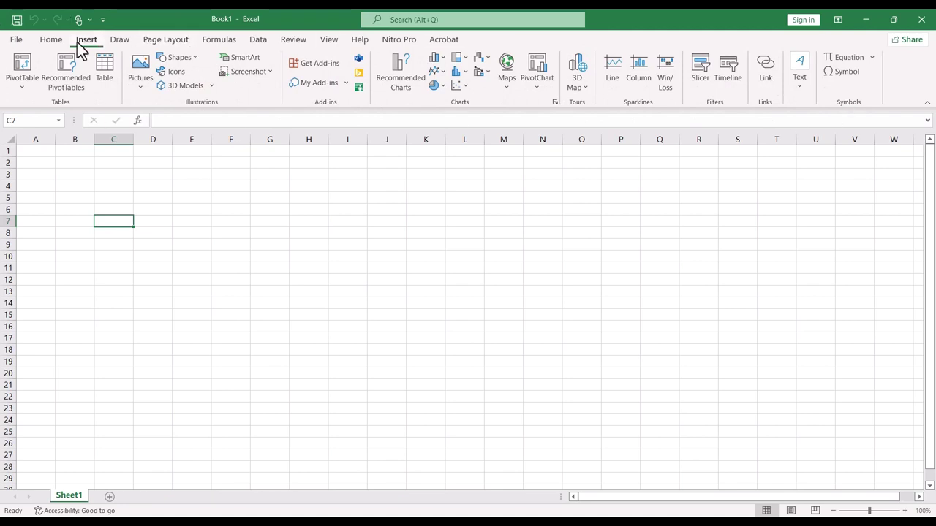
{"action": "left_click", "coordinate": [129, 45]}
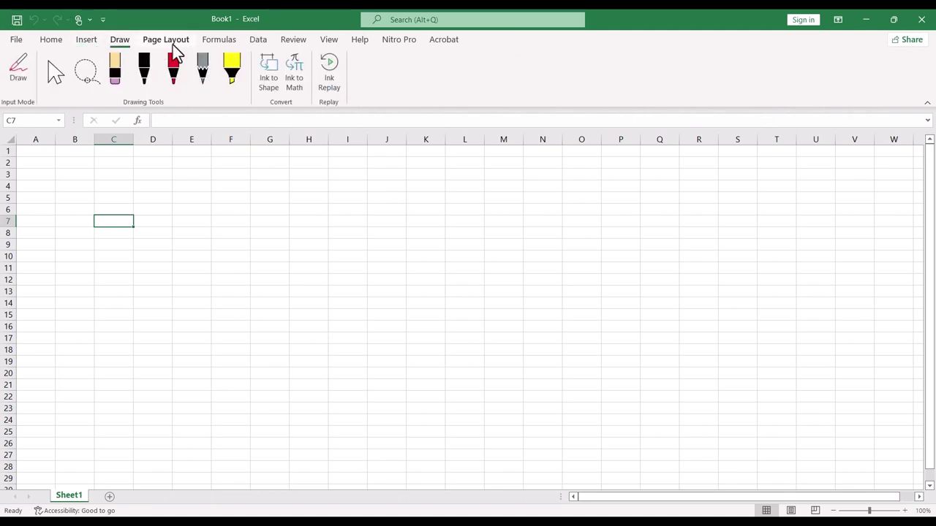
{"action": "left_click", "coordinate": [173, 44]}
{"action": "left_click", "coordinate": [227, 45]}
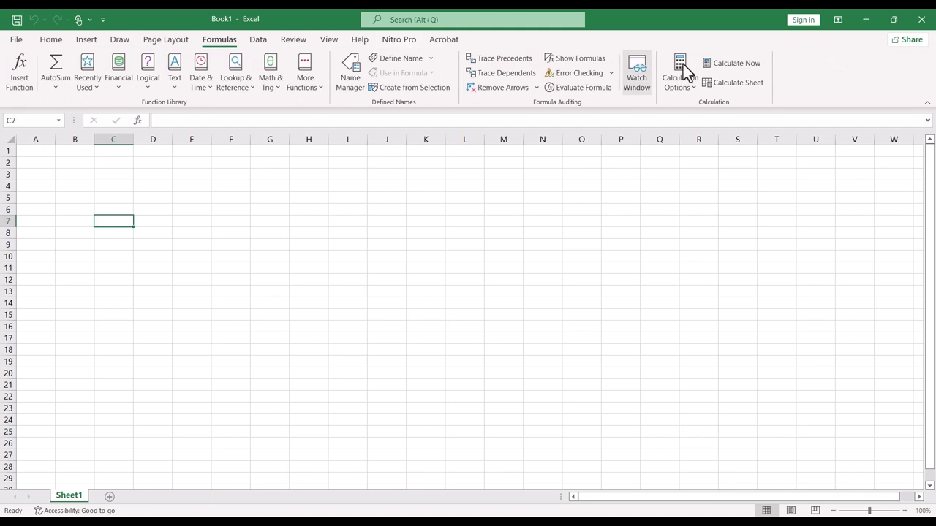
{"action": "left_click", "coordinate": [179, 201]}
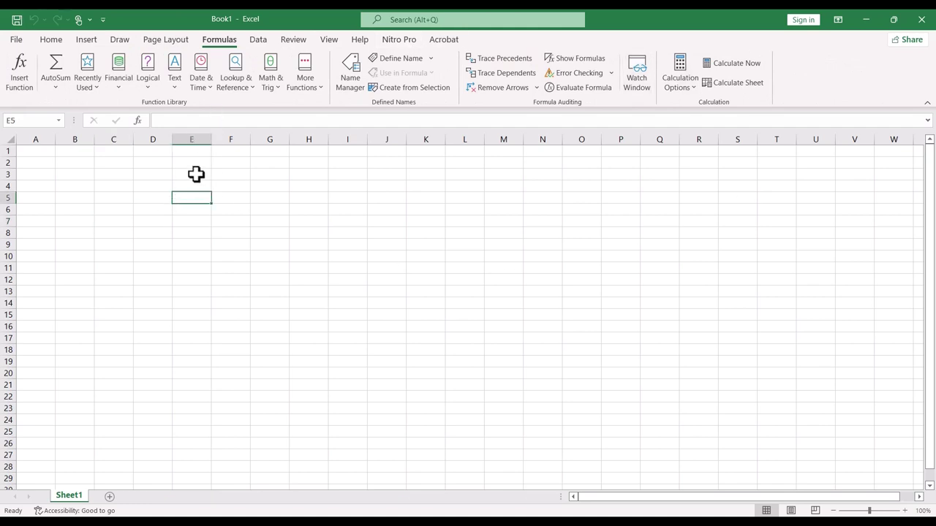
{"action": "left_click", "coordinate": [261, 176]}
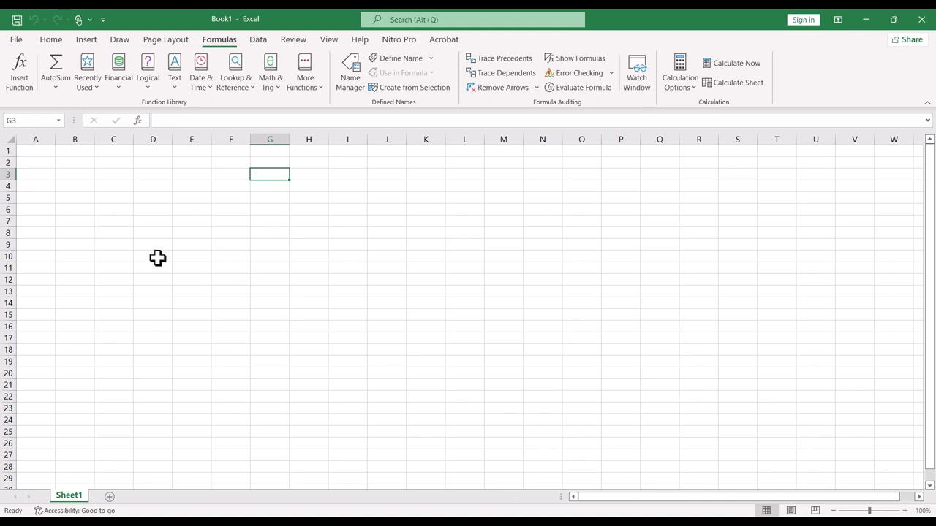
- Open Excel Options at the Customize Ribbon page from the File menu
{"action": "left_click", "coordinate": [16, 41]}
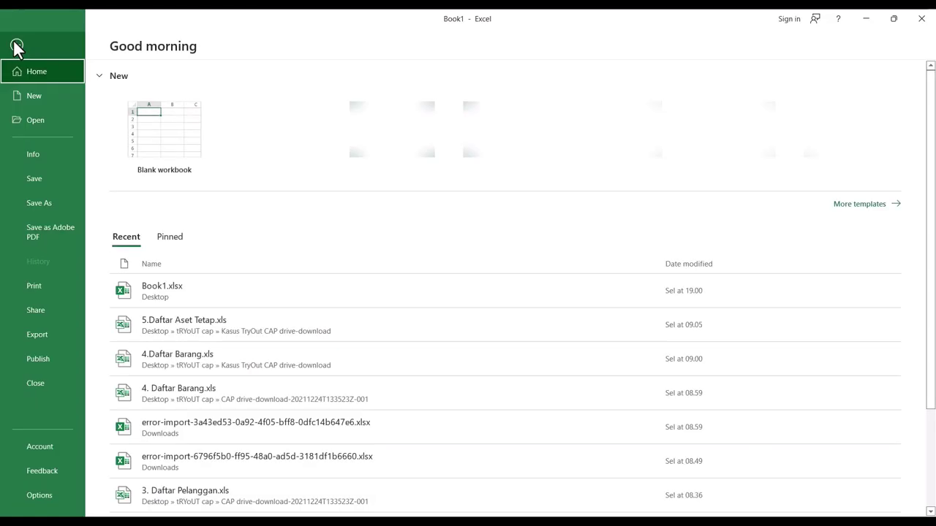
{"action": "left_click", "coordinate": [51, 496]}
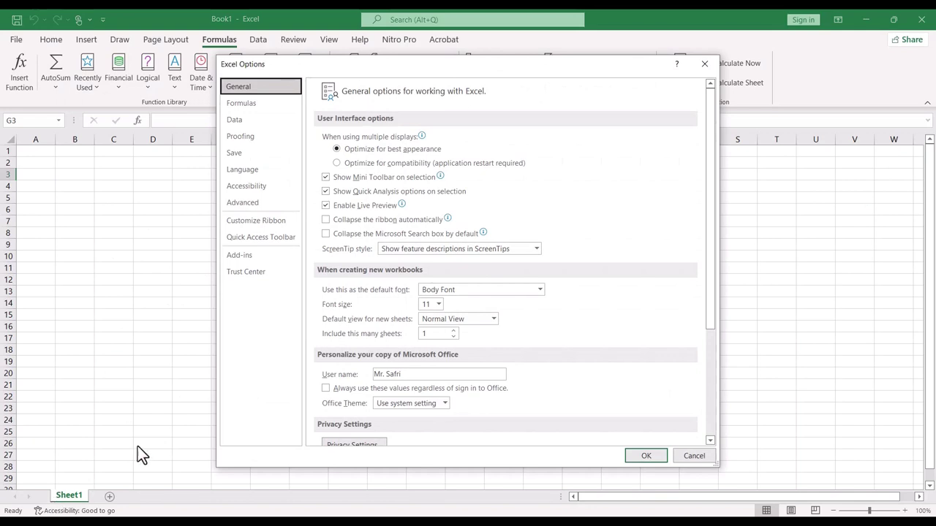
{"action": "left_click", "coordinate": [276, 223]}
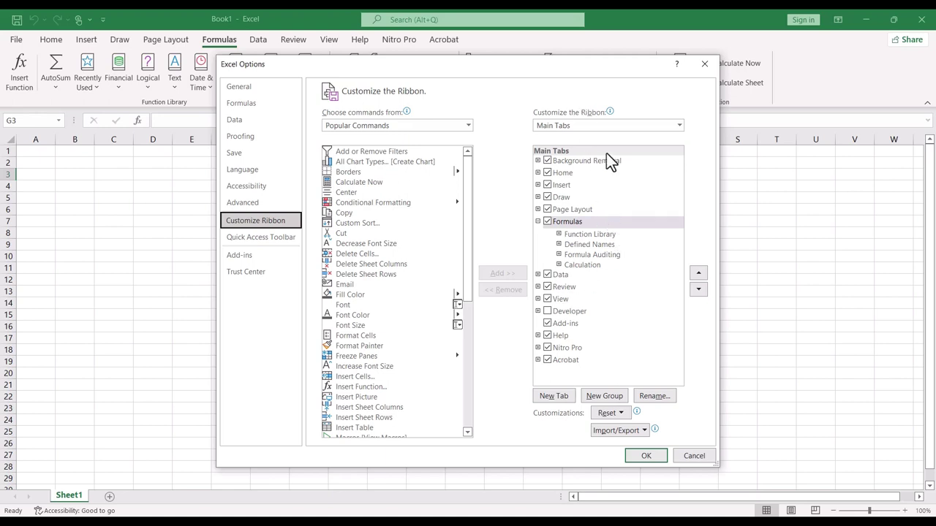
- Insert a custom tab after Draw, rename it Safri, and add a second new group
{"action": "left_click", "coordinate": [557, 200]}
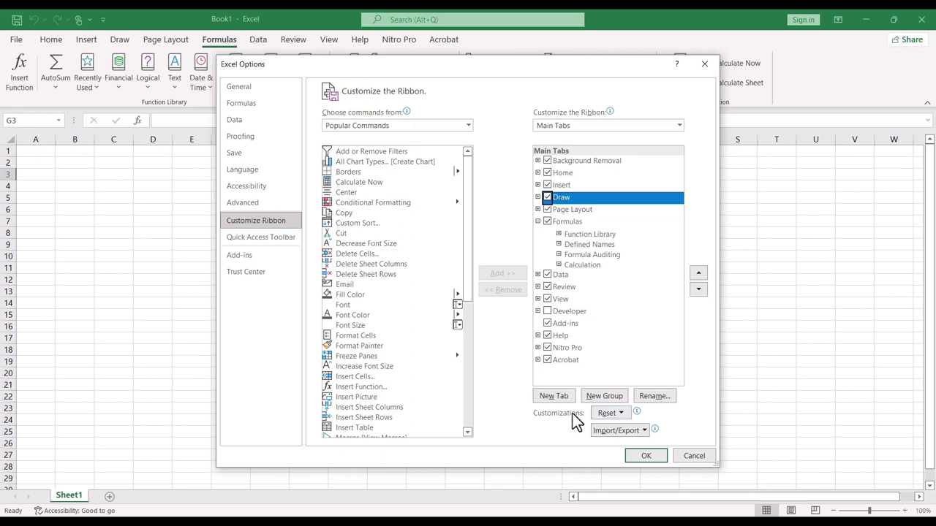
{"action": "left_click", "coordinate": [553, 400]}
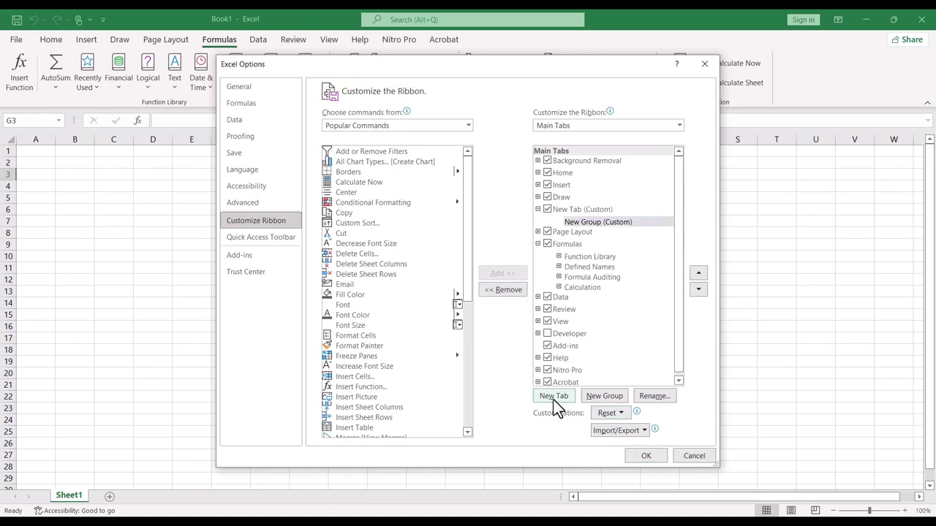
{"action": "left_click", "coordinate": [574, 209]}
{"action": "right_click", "coordinate": [574, 211]}
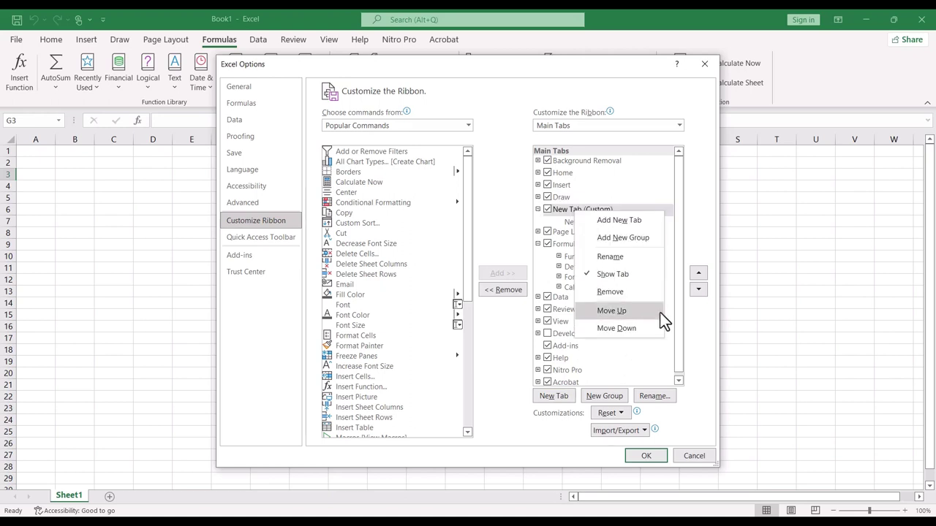
{"action": "left_click", "coordinate": [625, 256]}
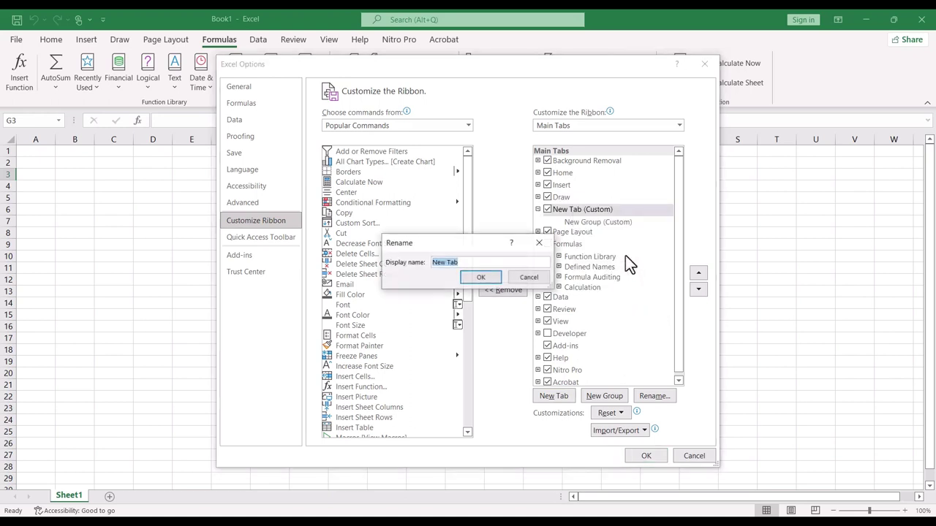
{"action": "type", "text": "Safri"}
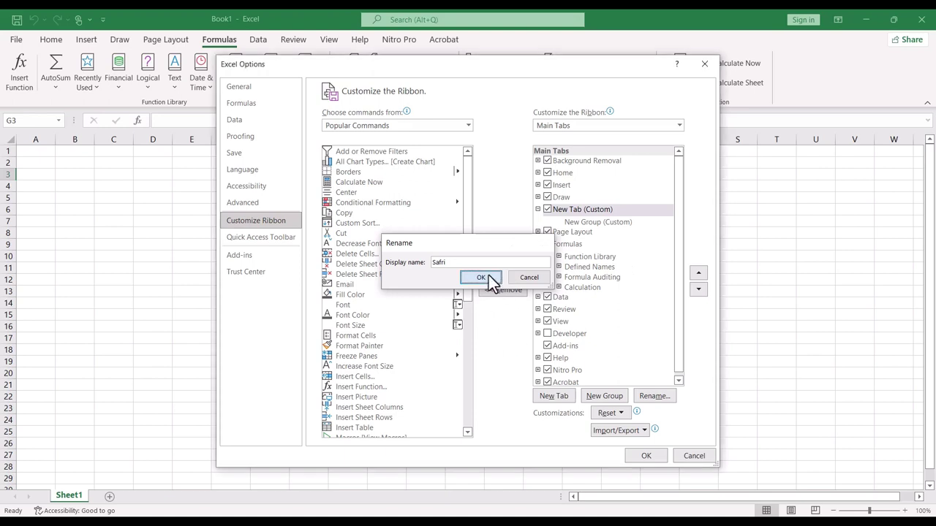
{"action": "left_click", "coordinate": [487, 276]}
{"action": "left_click", "coordinate": [611, 223]}
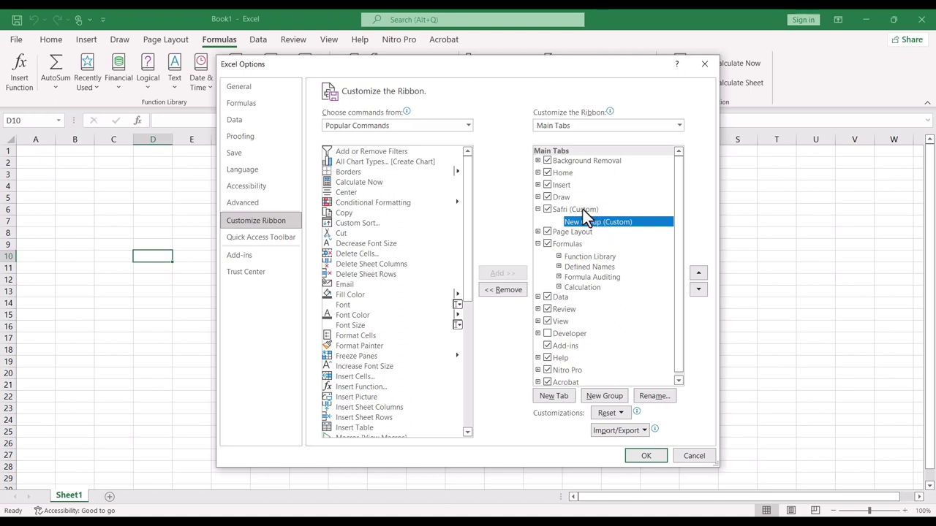
{"action": "left_click", "coordinate": [604, 397]}
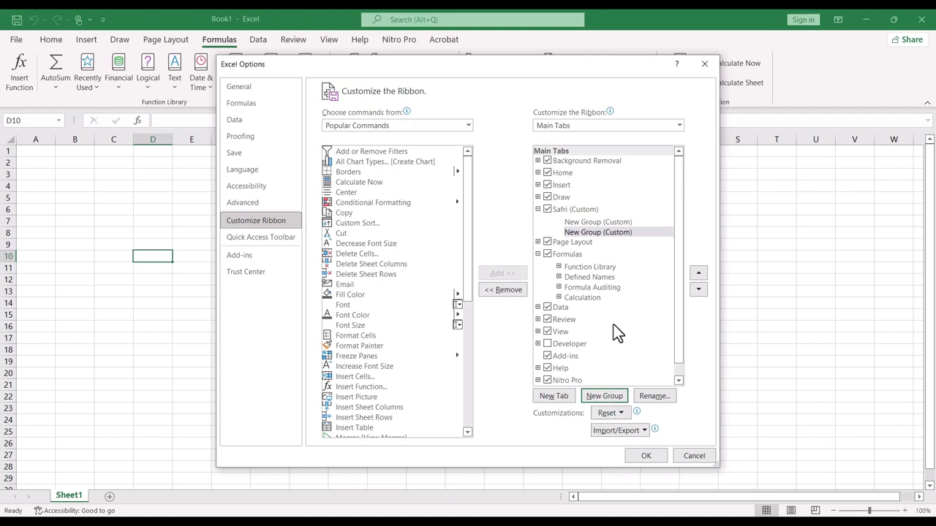
- Rename the first new group under Safri to Format
{"action": "left_click", "coordinate": [603, 223]}
{"action": "right_click", "coordinate": [602, 223]}
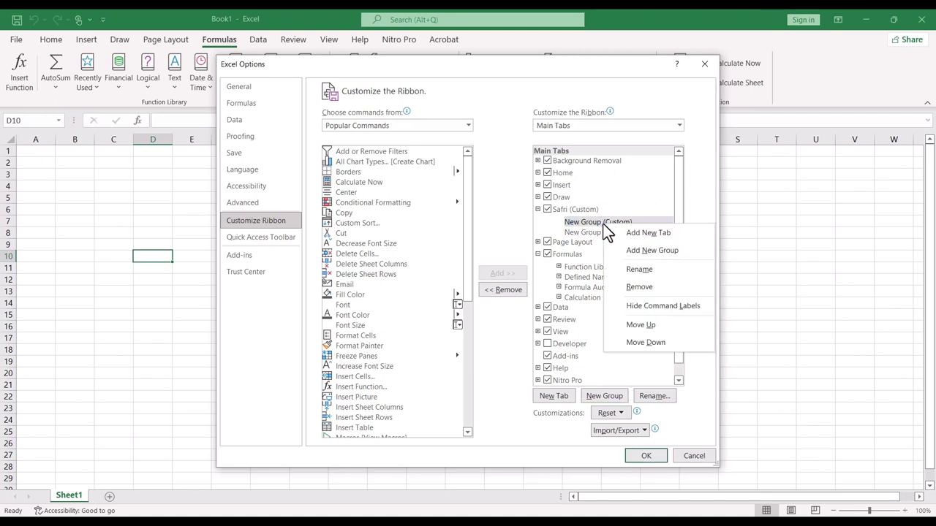
{"action": "left_click", "coordinate": [641, 274]}
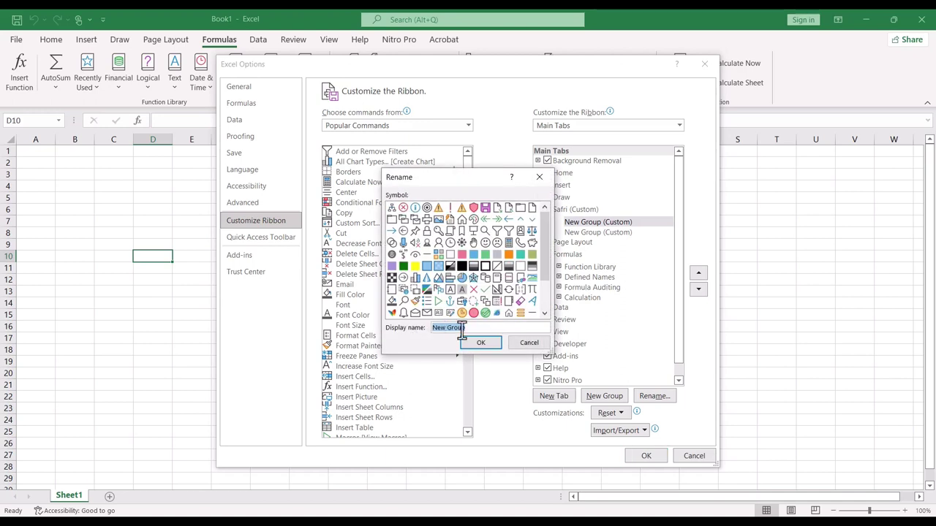
{"action": "type", "text": "Format"}
{"action": "left_click", "coordinate": [482, 344]}
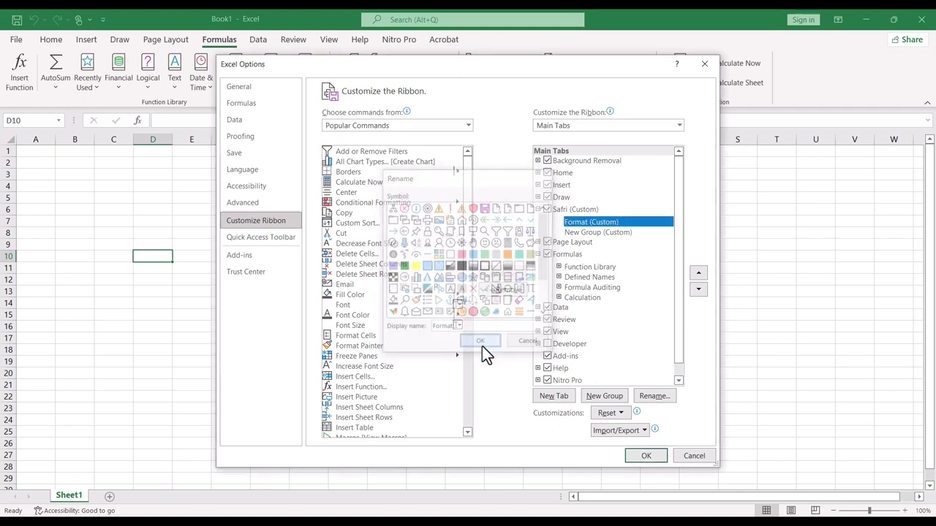
- Rename the remaining unnamed group to Akuntansi
{"action": "left_click", "coordinate": [594, 232]}
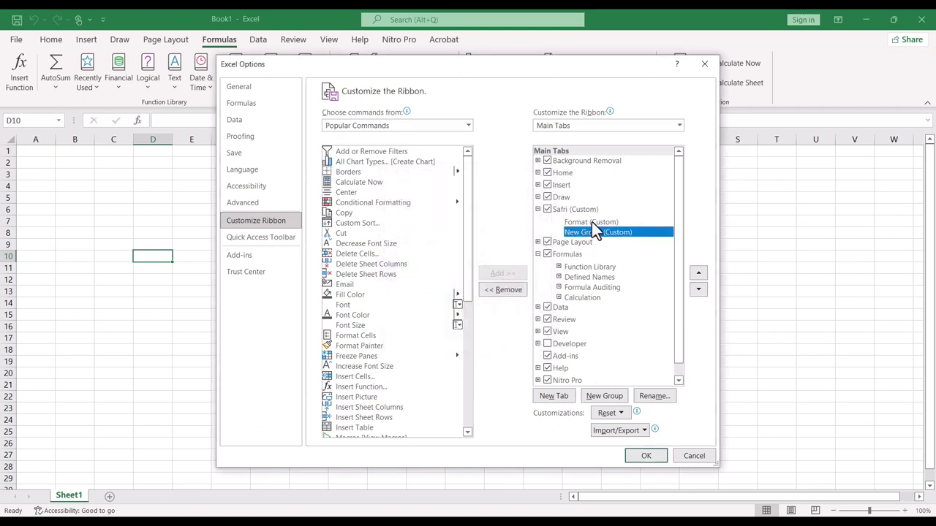
{"action": "right_click", "coordinate": [595, 234]}
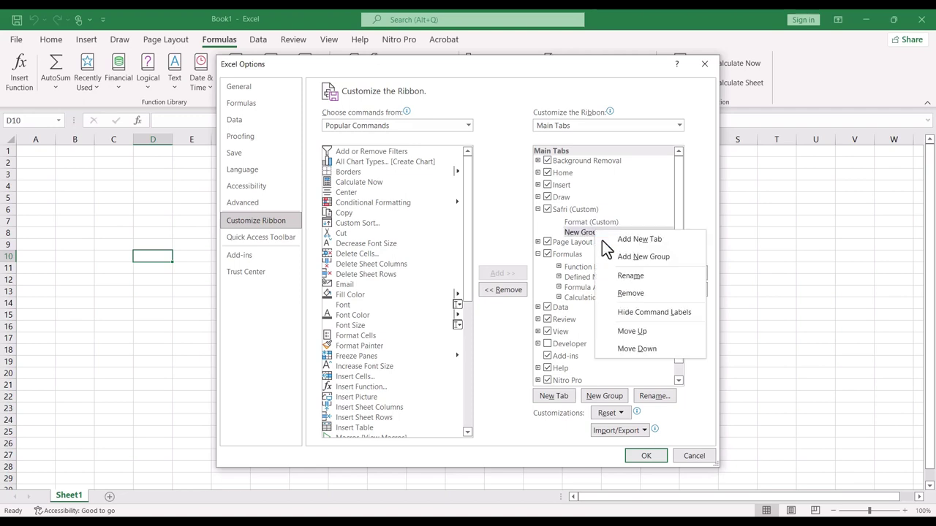
{"action": "left_click", "coordinate": [644, 281]}
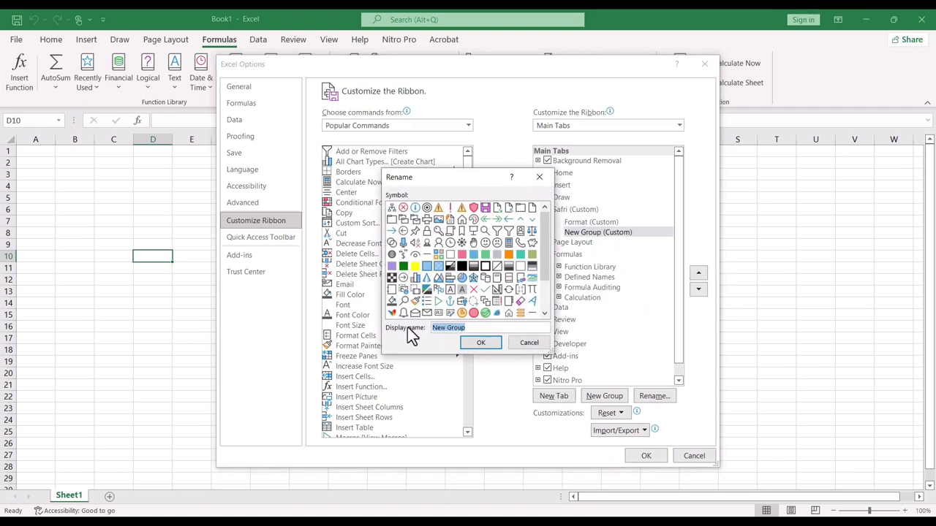
{"action": "left_click", "coordinate": [470, 329]}
{"action": "left_click_drag", "start_coordinate": [470, 328], "coordinate": [414, 326]}
{"action": "type", "text": "Akuntansi"}
{"action": "left_click", "coordinate": [494, 344]}
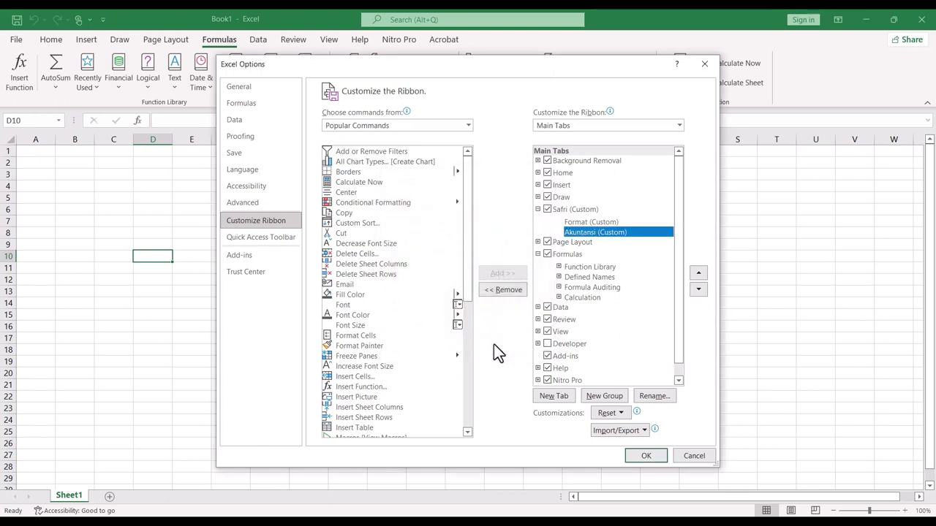
{"action": "left_click", "coordinate": [602, 222]}
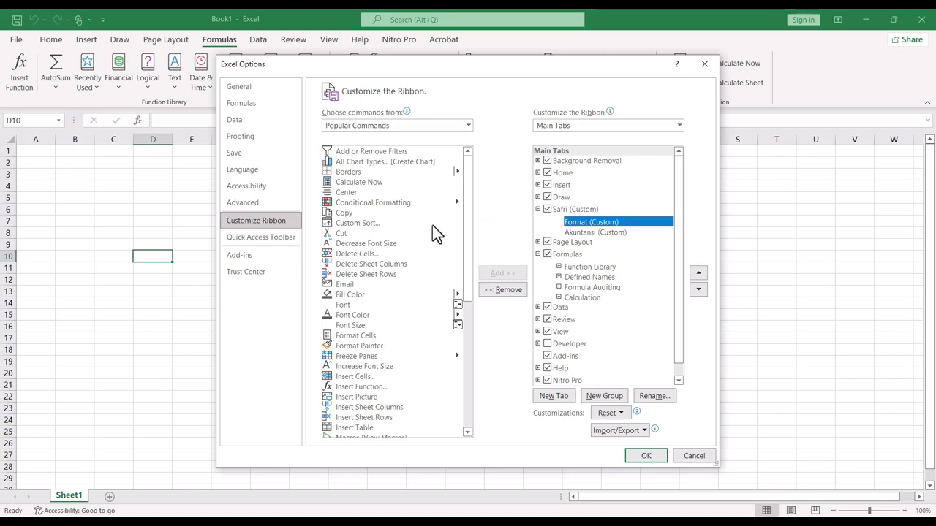
- Add Copy and Paste from Popular Commands into the Format group
{"action": "left_click", "coordinate": [345, 216]}
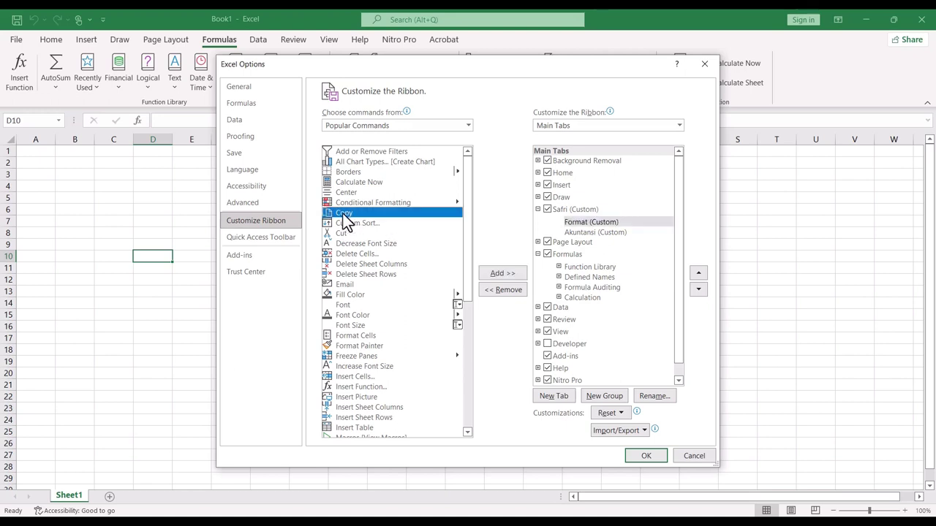
{"action": "left_click", "coordinate": [505, 275]}
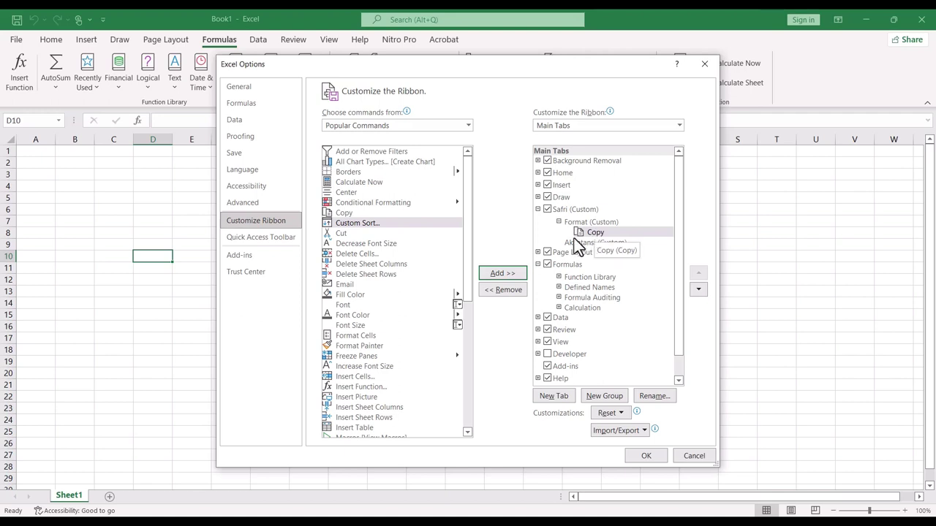
{"action": "left_click_drag", "start_coordinate": [468, 247], "coordinate": [467, 318]}
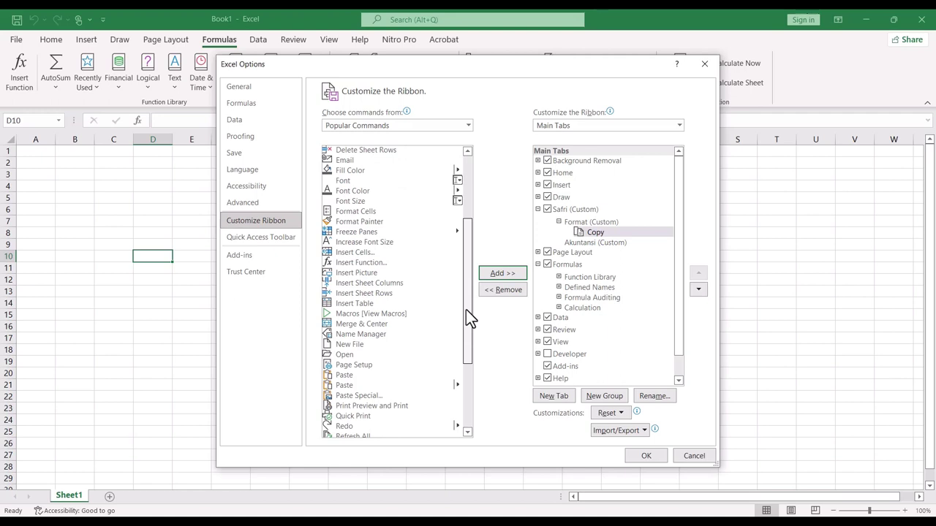
{"action": "left_click", "coordinate": [355, 384]}
{"action": "left_click", "coordinate": [507, 276]}
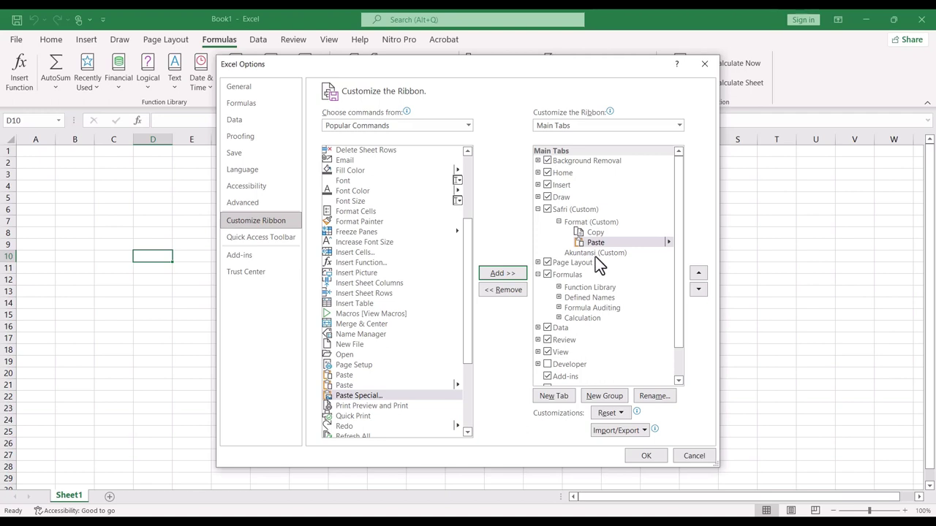
{"action": "left_click", "coordinate": [595, 257]}
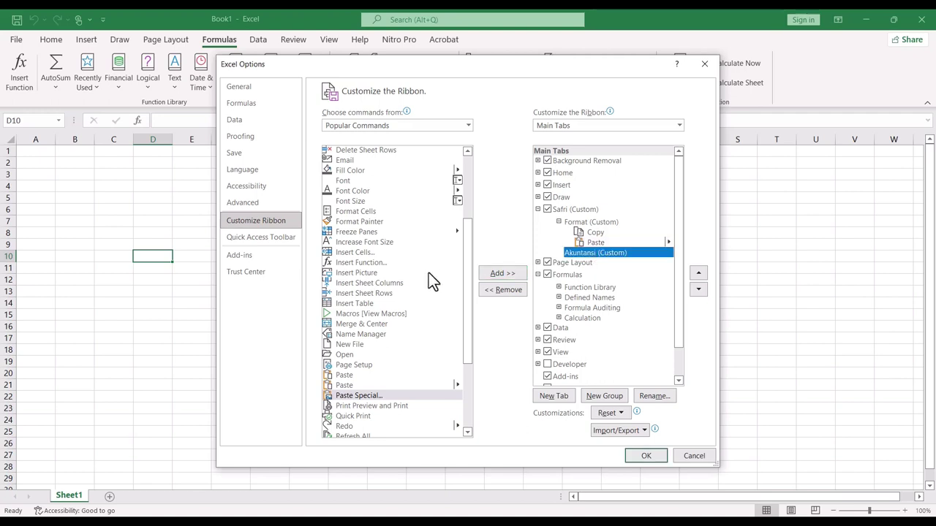
{"action": "mouse_move", "coordinate": [466, 309]}
{"action": "left_mouse_down"}
{"action": "mouse_move", "coordinate": [477, 238]}
{"action": "mouse_move", "coordinate": [469, 272]}
{"action": "left_mouse_up"}
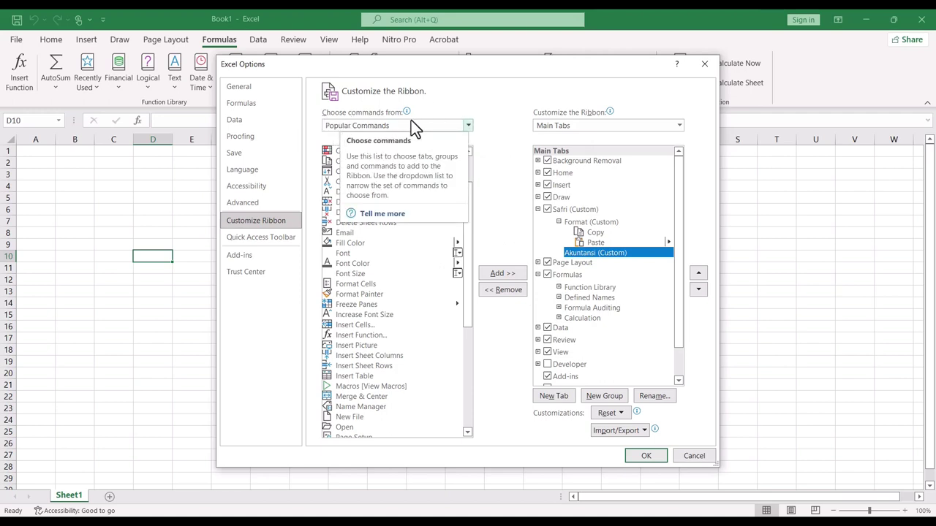
- Switch the command list to All Commands and add AutoSum to Akuntansi
{"action": "left_click", "coordinate": [468, 126]}
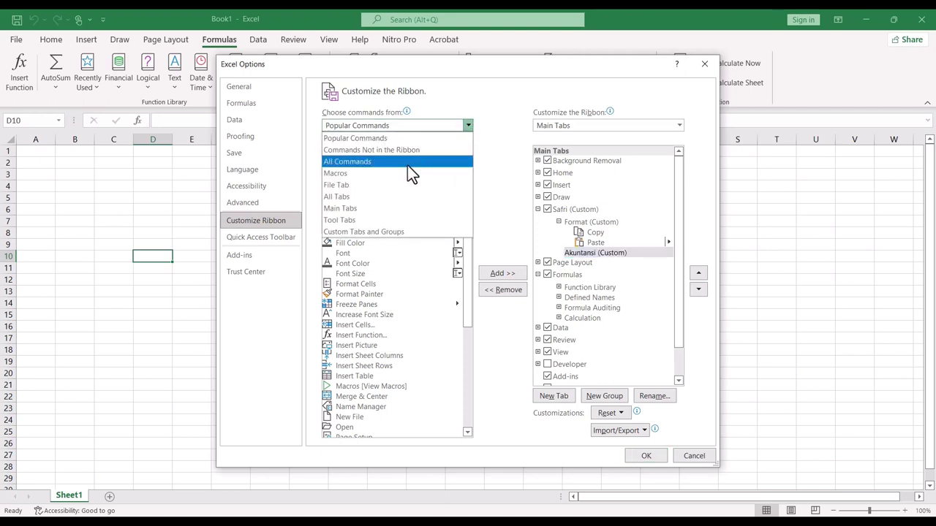
{"action": "key", "text": "Escape"}
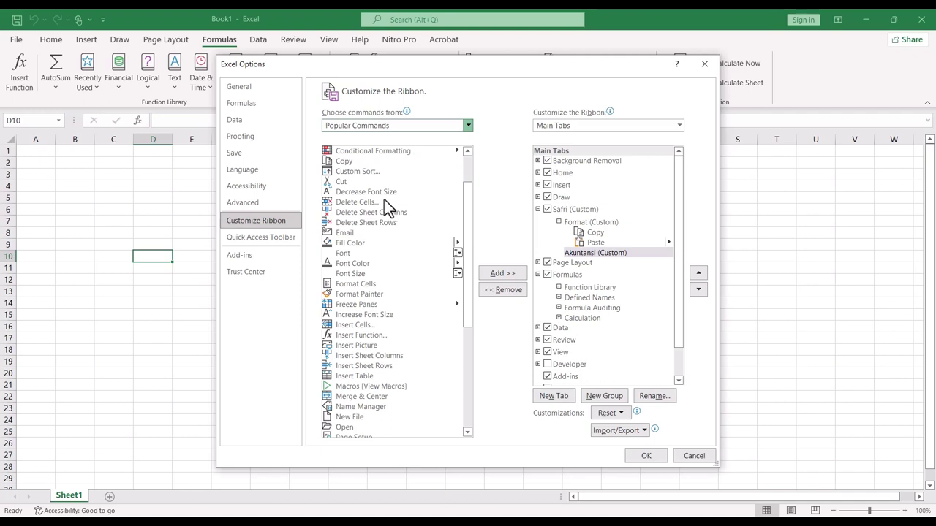
{"action": "key", "text": "Down"}
{"action": "key", "text": "Down"}
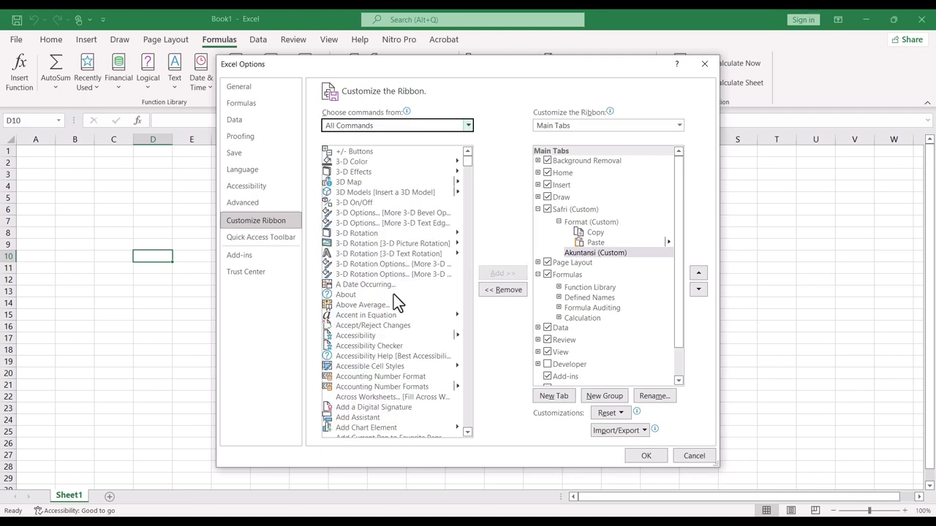
{"action": "scroll", "coordinate": [429, 287], "scroll_direction": "down", "scroll_amount": 2}
{"action": "scroll", "coordinate": [429, 287], "scroll_direction": "down", "scroll_amount": 1}
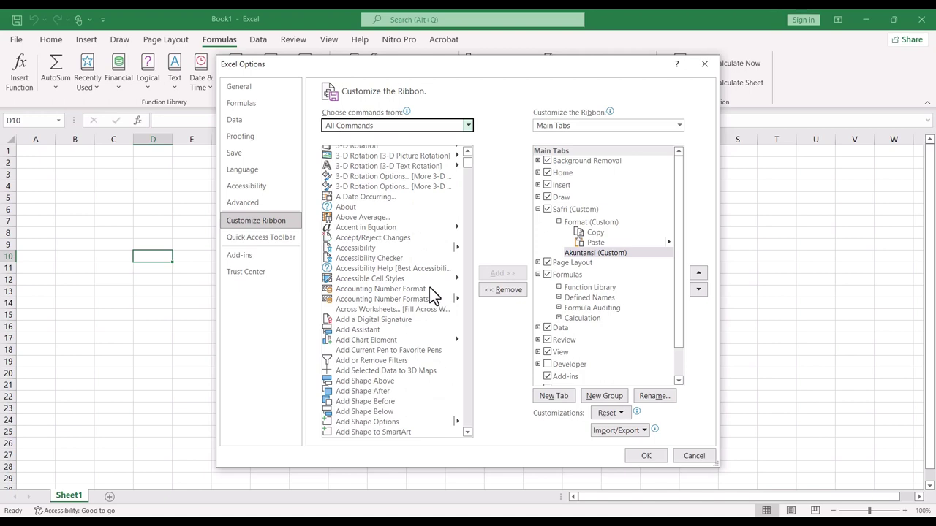
{"action": "scroll", "coordinate": [429, 286], "scroll_direction": "down", "scroll_amount": 1}
{"action": "scroll", "coordinate": [429, 286], "scroll_direction": "down", "scroll_amount": 1}
{"action": "scroll", "coordinate": [429, 287], "scroll_direction": "down", "scroll_amount": 2}
{"action": "scroll", "coordinate": [429, 288], "scroll_direction": "down", "scroll_amount": 4}
{"action": "scroll", "coordinate": [429, 286], "scroll_direction": "down", "scroll_amount": 2}
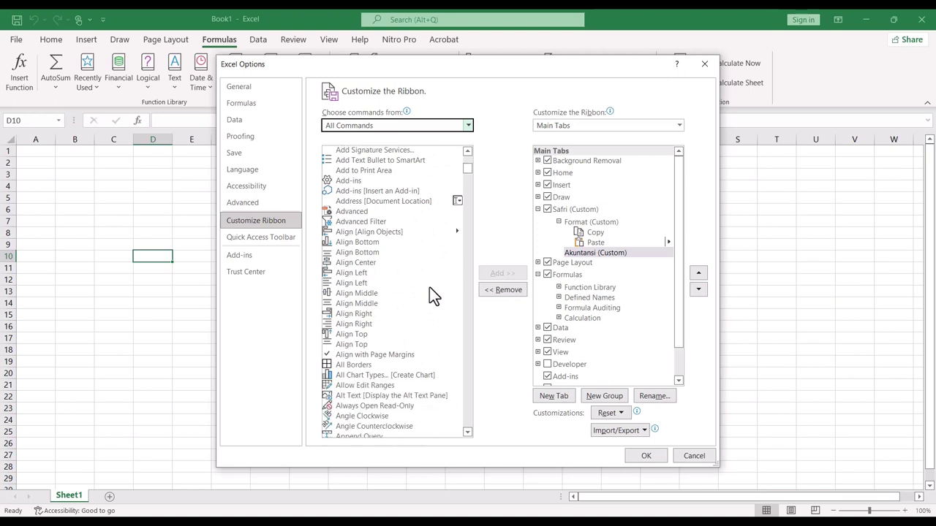
{"action": "scroll", "coordinate": [429, 287], "scroll_direction": "down", "scroll_amount": 1}
{"action": "scroll", "coordinate": [430, 287], "scroll_direction": "down", "scroll_amount": 3}
{"action": "scroll", "coordinate": [429, 286], "scroll_direction": "down", "scroll_amount": 2}
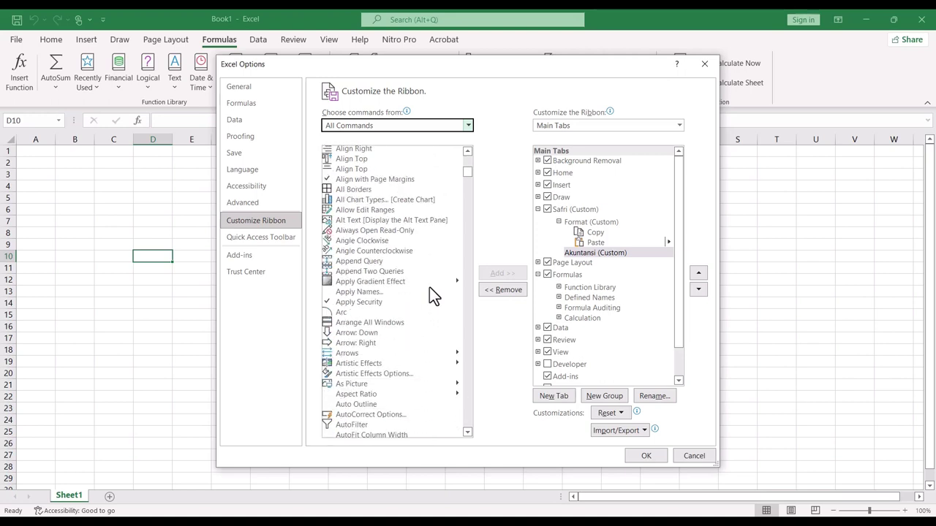
{"action": "scroll", "coordinate": [429, 287], "scroll_direction": "down", "scroll_amount": 5}
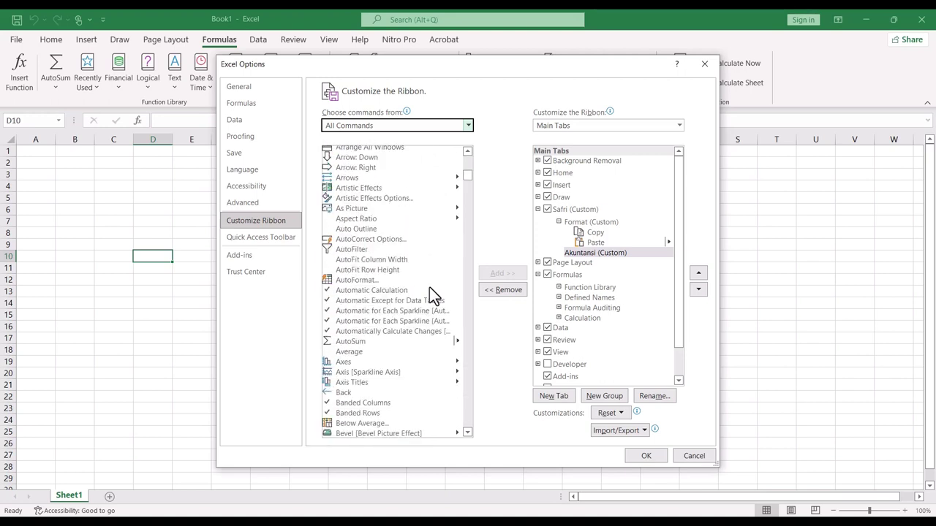
{"action": "left_click", "coordinate": [367, 341]}
{"action": "left_click", "coordinate": [501, 276]}
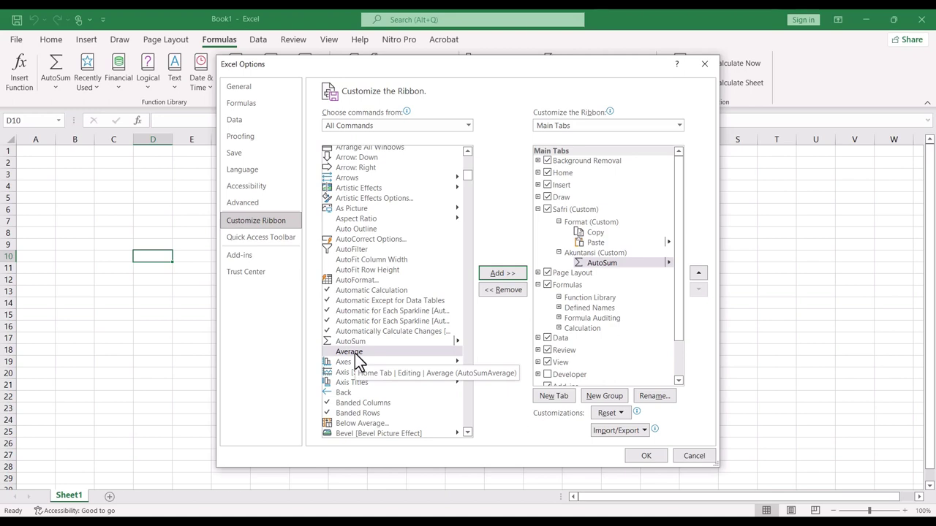
- Add Average, Borders and Calculation Options to the Akuntansi group
{"action": "left_click", "coordinate": [355, 353]}
{"action": "left_click", "coordinate": [518, 271]}
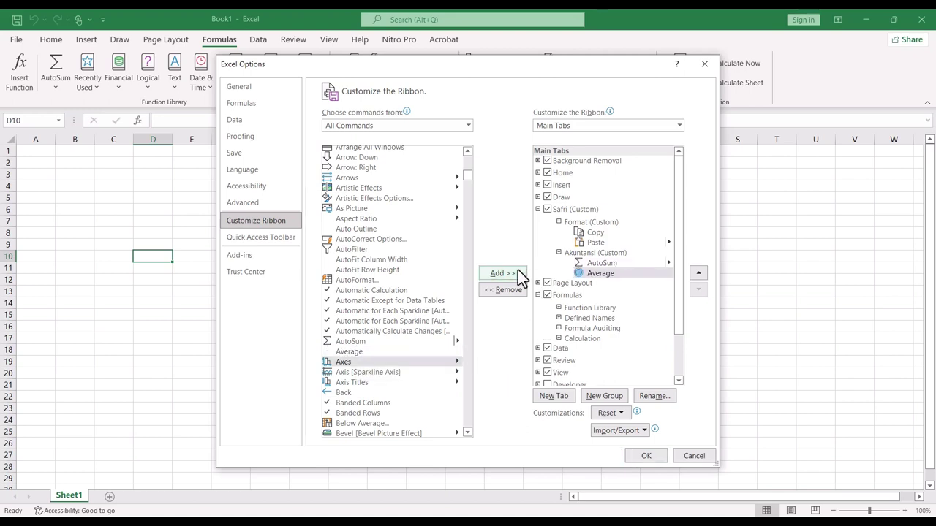
{"action": "scroll", "coordinate": [417, 331], "scroll_direction": "down", "scroll_amount": 3}
{"action": "scroll", "coordinate": [418, 331], "scroll_direction": "down", "scroll_amount": 3}
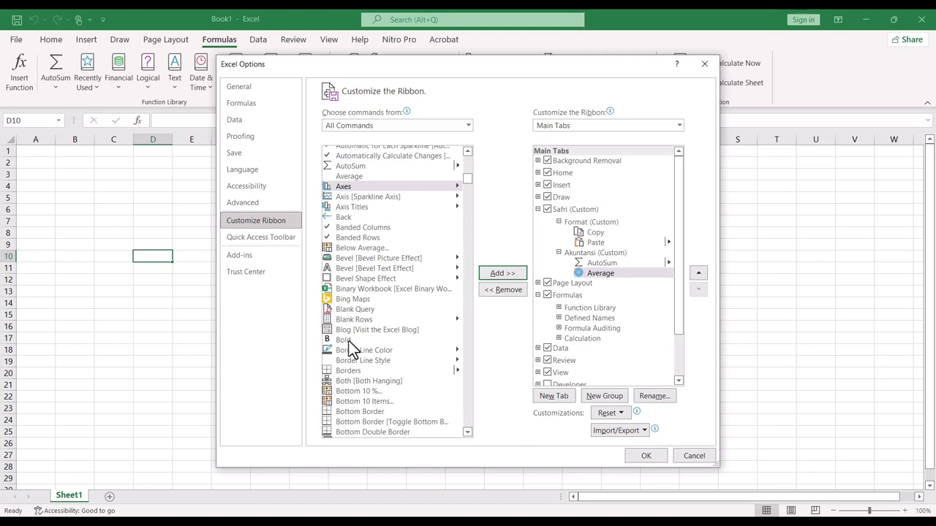
{"action": "left_click", "coordinate": [356, 370]}
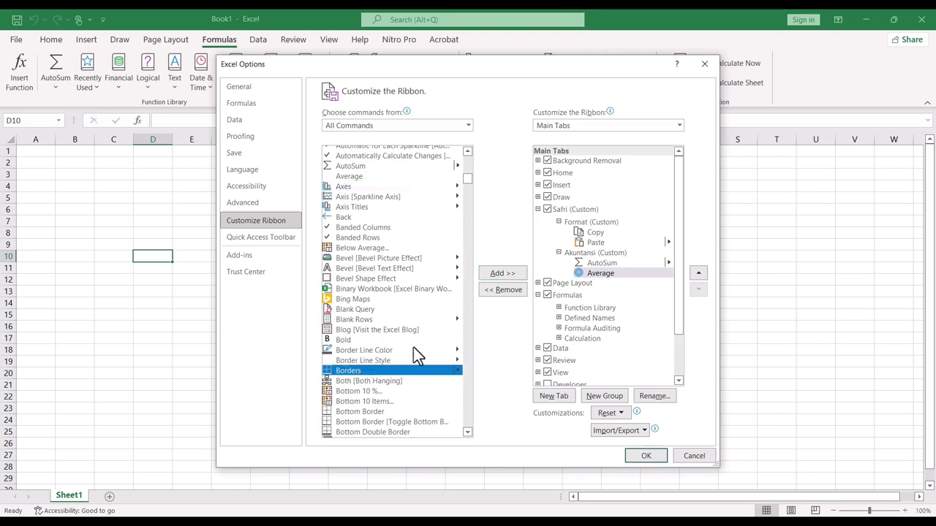
{"action": "left_click", "coordinate": [497, 277]}
{"action": "scroll", "coordinate": [397, 338], "scroll_direction": "down", "scroll_amount": 10}
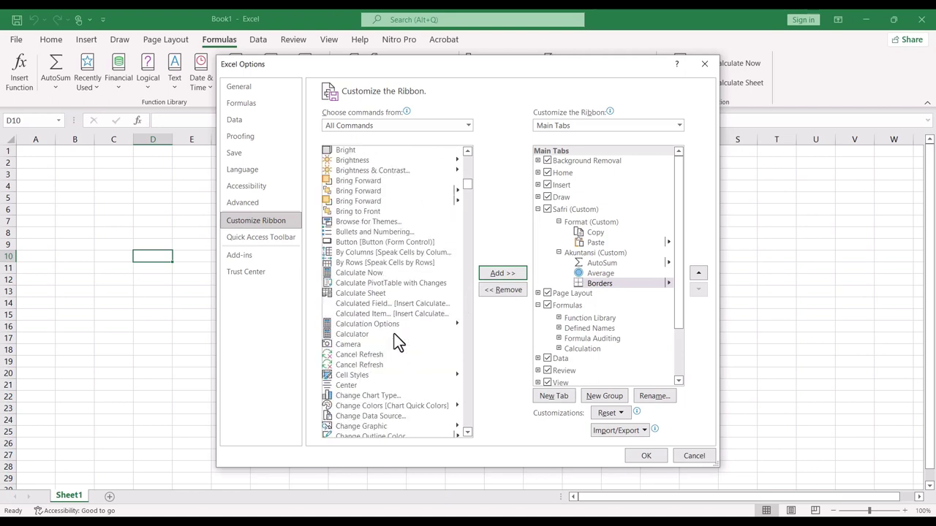
{"action": "left_click", "coordinate": [364, 335]}
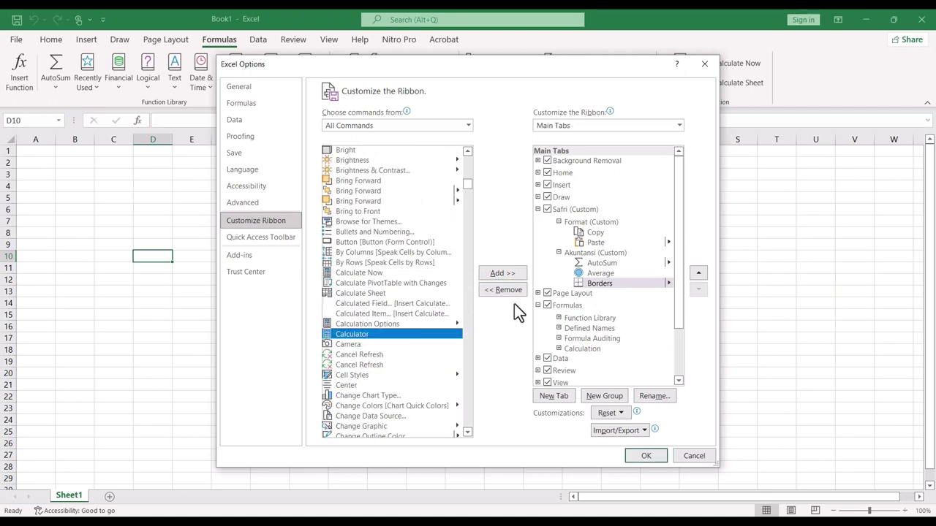
{"action": "left_click", "coordinate": [429, 324]}
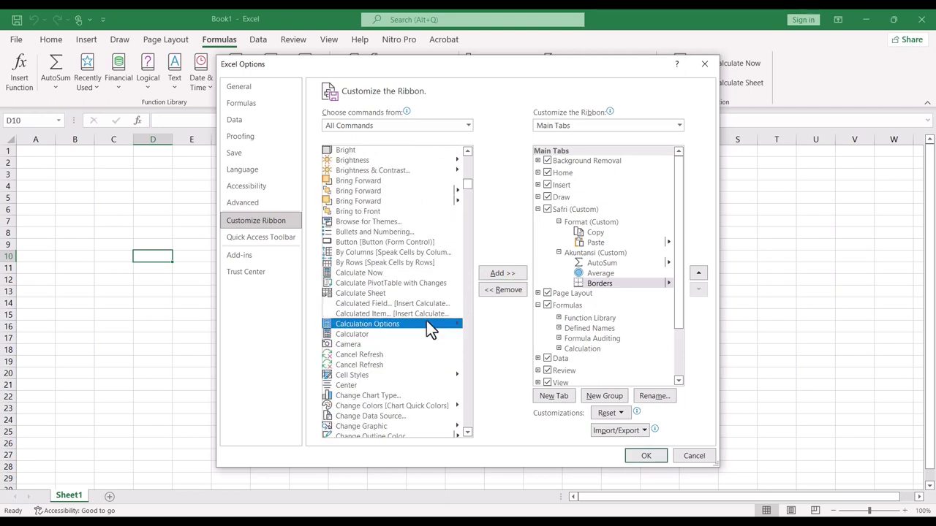
{"action": "left_click", "coordinate": [510, 275]}
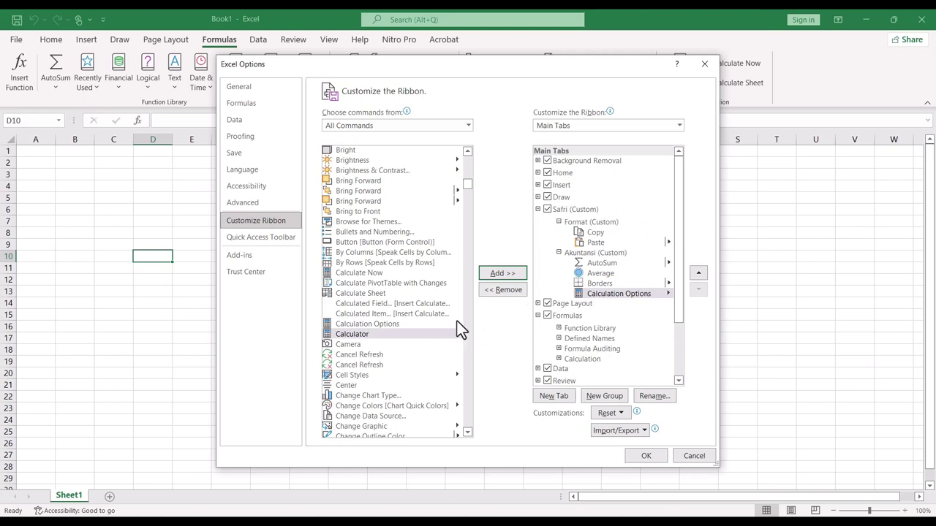
- Scroll through the command list and confirm the ribbon customization
{"action": "scroll", "coordinate": [440, 355], "scroll_direction": "down", "scroll_amount": 4}
{"action": "scroll", "coordinate": [438, 348], "scroll_direction": "down", "scroll_amount": 10}
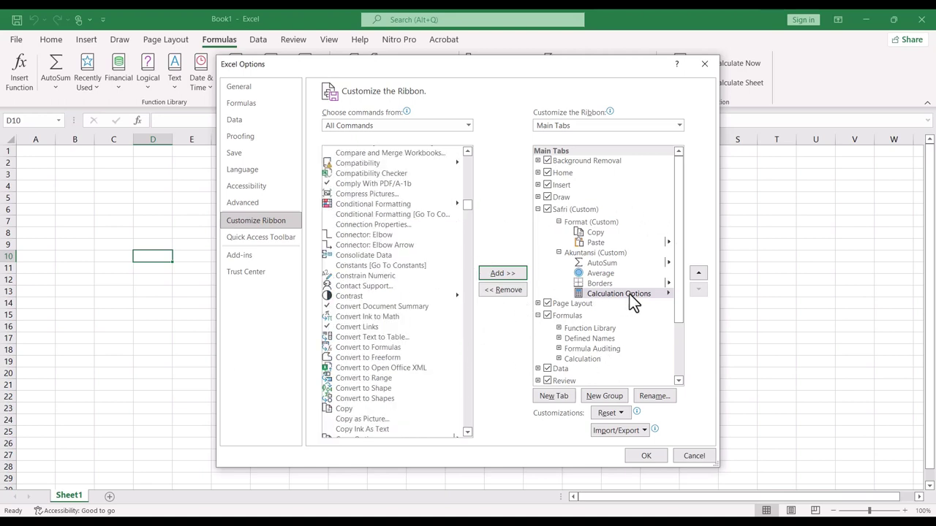
{"action": "scroll", "coordinate": [462, 322], "scroll_direction": "down", "scroll_amount": 2}
{"action": "scroll", "coordinate": [462, 321], "scroll_direction": "down", "scroll_amount": 3}
{"action": "scroll", "coordinate": [462, 321], "scroll_direction": "down", "scroll_amount": 5}
{"action": "scroll", "coordinate": [462, 321], "scroll_direction": "down", "scroll_amount": 5}
{"action": "scroll", "coordinate": [462, 321], "scroll_direction": "down", "scroll_amount": 6}
{"action": "scroll", "coordinate": [462, 321], "scroll_direction": "down", "scroll_amount": 5}
{"action": "scroll", "coordinate": [462, 321], "scroll_direction": "down", "scroll_amount": 5}
{"action": "scroll", "coordinate": [462, 321], "scroll_direction": "down", "scroll_amount": 3}
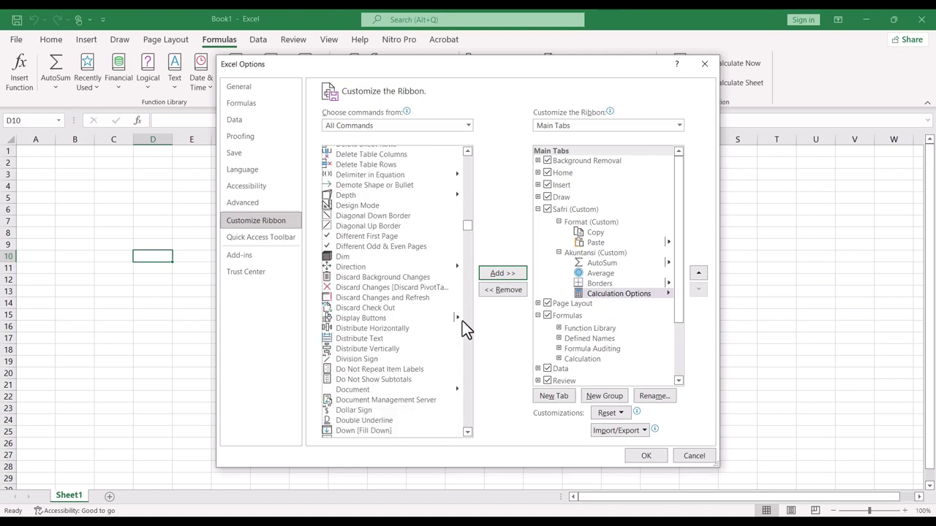
{"action": "scroll", "coordinate": [462, 320], "scroll_direction": "down", "scroll_amount": 5}
{"action": "scroll", "coordinate": [462, 321], "scroll_direction": "down", "scroll_amount": 1}
{"action": "scroll", "coordinate": [462, 321], "scroll_direction": "down", "scroll_amount": 3}
{"action": "scroll", "coordinate": [463, 321], "scroll_direction": "down", "scroll_amount": 4}
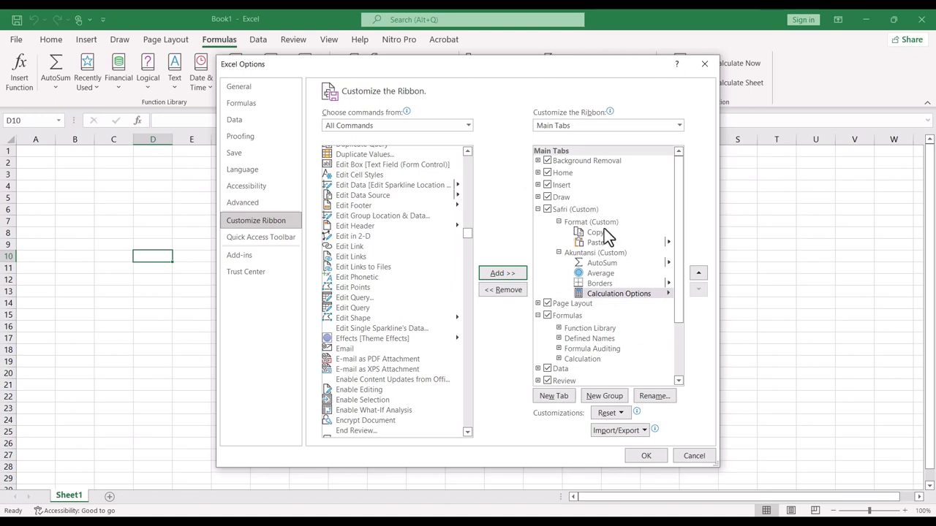
{"action": "left_click", "coordinate": [655, 456]}
- Apply the ribbon changes, view the Safri tab's Format and Akuntansi commands, and select C3
{"action": "left_click", "coordinate": [270, 220]}
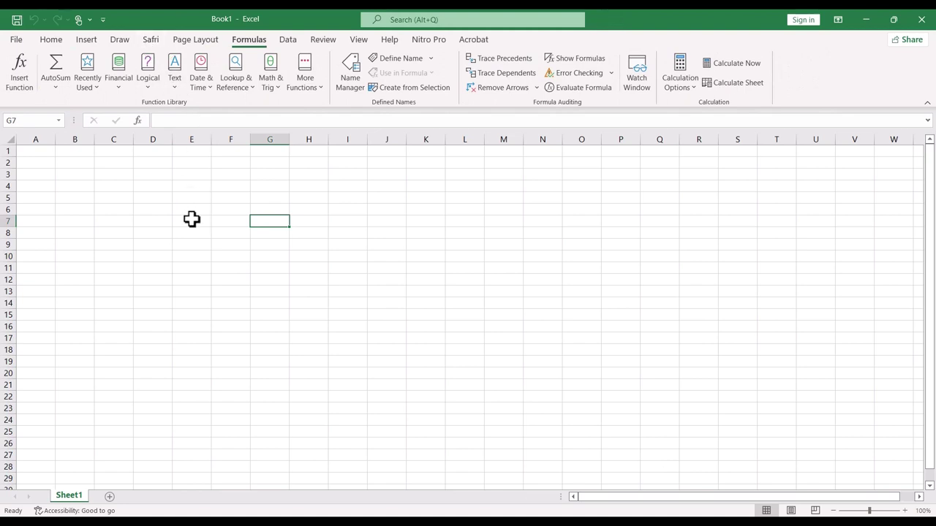
{"action": "left_click", "coordinate": [48, 152]}
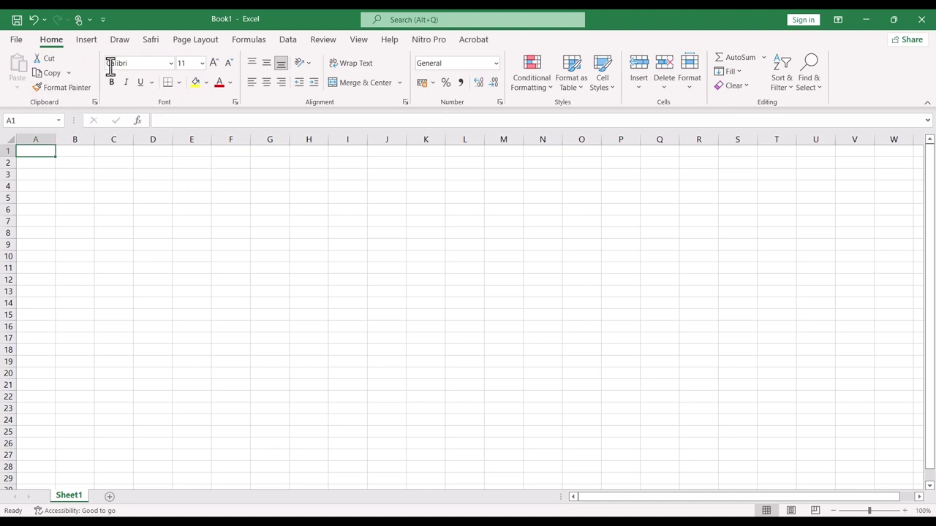
{"action": "left_click", "coordinate": [148, 42]}
{"action": "left_click", "coordinate": [117, 197]}
{"action": "left_click", "coordinate": [120, 178]}
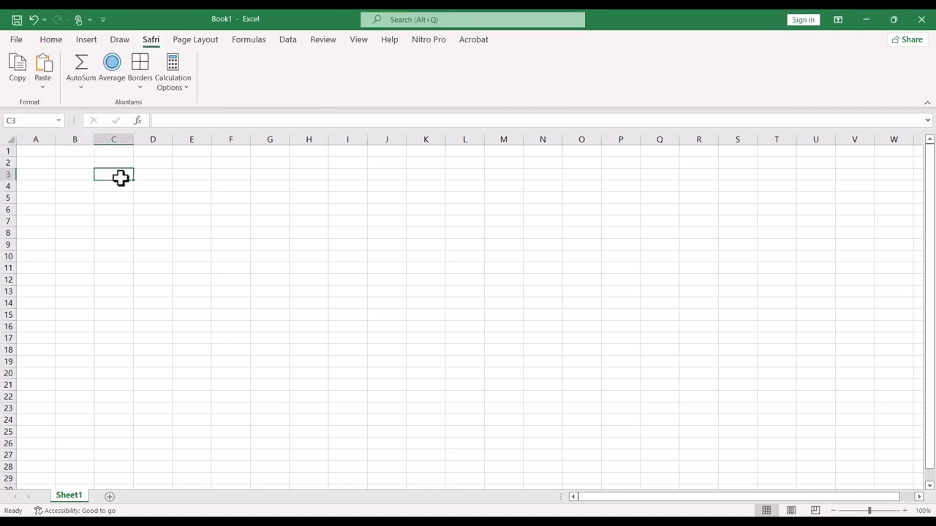
- Enter the values 2, 2, 5, 7, 89 and 0 into B3:B8
{"action": "left_click", "coordinate": [76, 177]}
{"action": "type", "text": "2"}
{"action": "key", "text": "Return"}
{"action": "type", "text": "2"}
{"action": "left_click", "coordinate": [85, 206]}
{"action": "left_click", "coordinate": [85, 194]}
{"action": "type", "text": "5"}
{"action": "key", "text": "Return"}
{"action": "type", "text": "7"}
{"action": "key", "text": "Return"}
{"action": "type", "text": "89"}
{"action": "key", "text": "Return"}
{"action": "type", "text": "0"}
{"action": "left_click", "coordinate": [90, 254]}
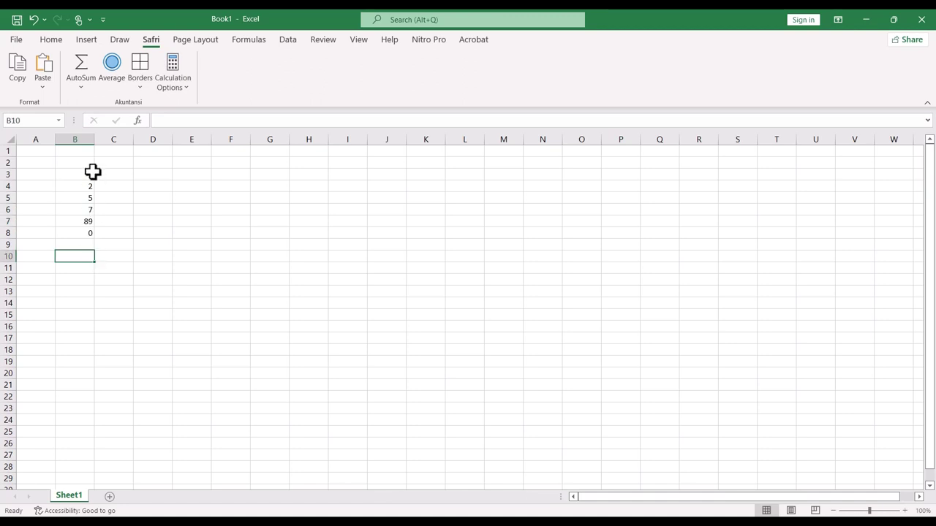
- Copy B3:B8 and paste it into C3:C8 using Safri's Copy and Paste
{"action": "left_click_drag", "start_coordinate": [90, 174], "coordinate": [89, 234]}
{"action": "left_click", "coordinate": [16, 69]}
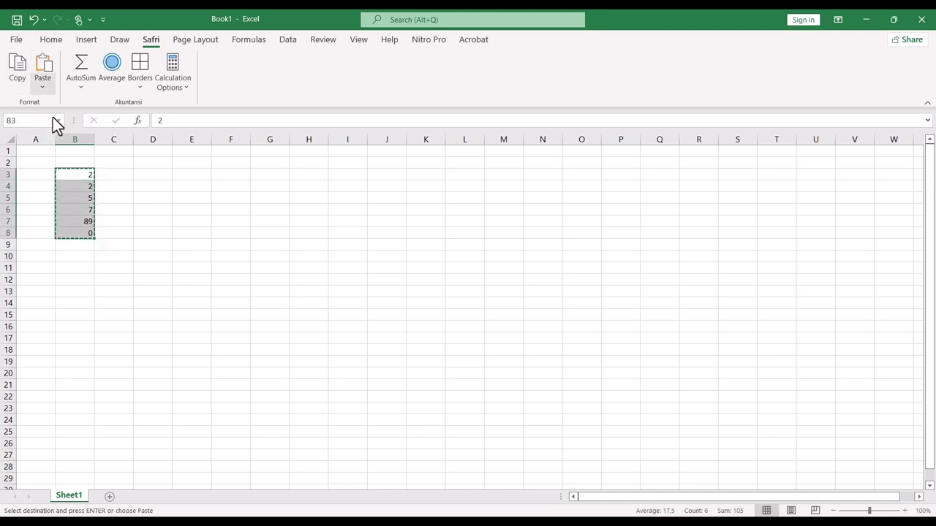
{"action": "left_click", "coordinate": [120, 175]}
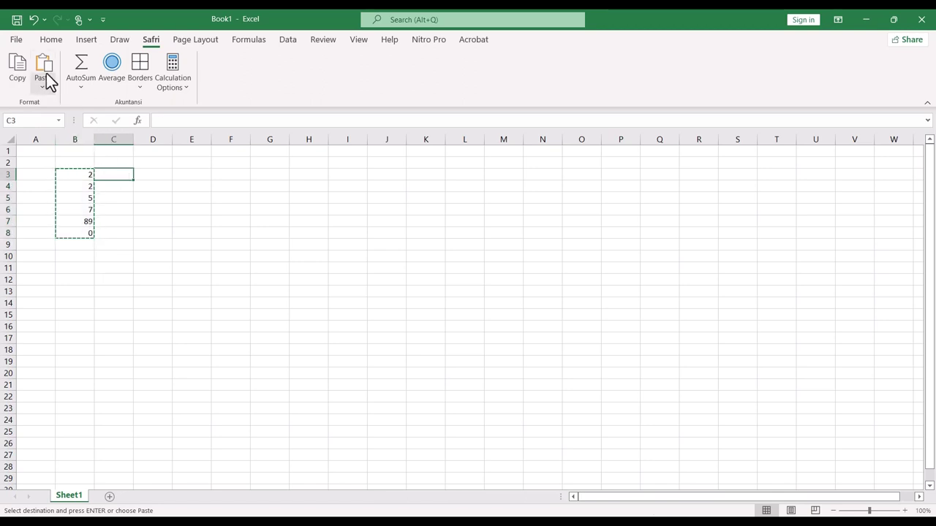
{"action": "left_click", "coordinate": [41, 87]}
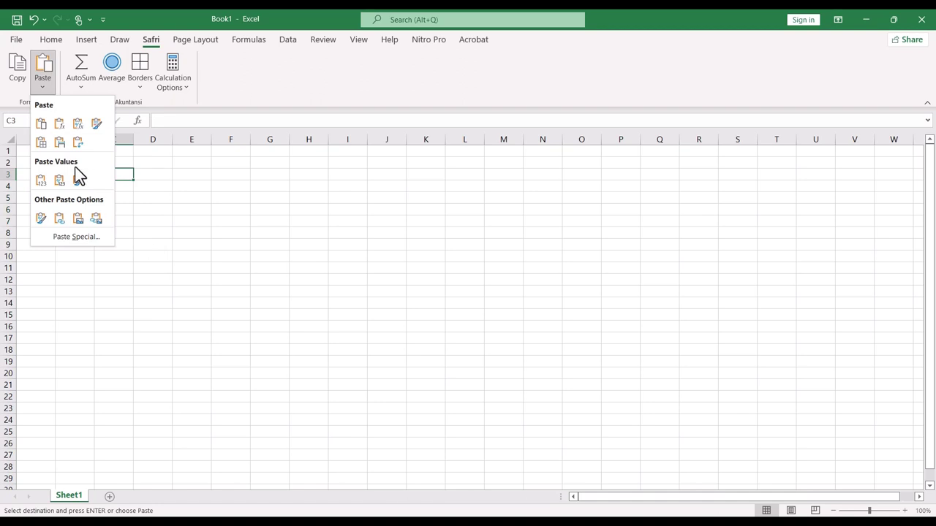
{"action": "left_click", "coordinate": [59, 180]}
{"action": "left_click", "coordinate": [116, 277]}
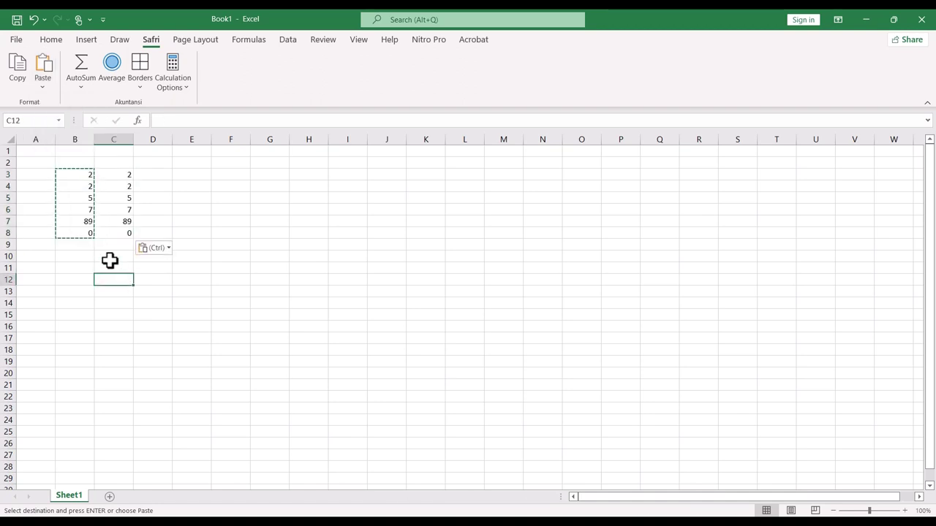
{"action": "left_click", "coordinate": [77, 252]}
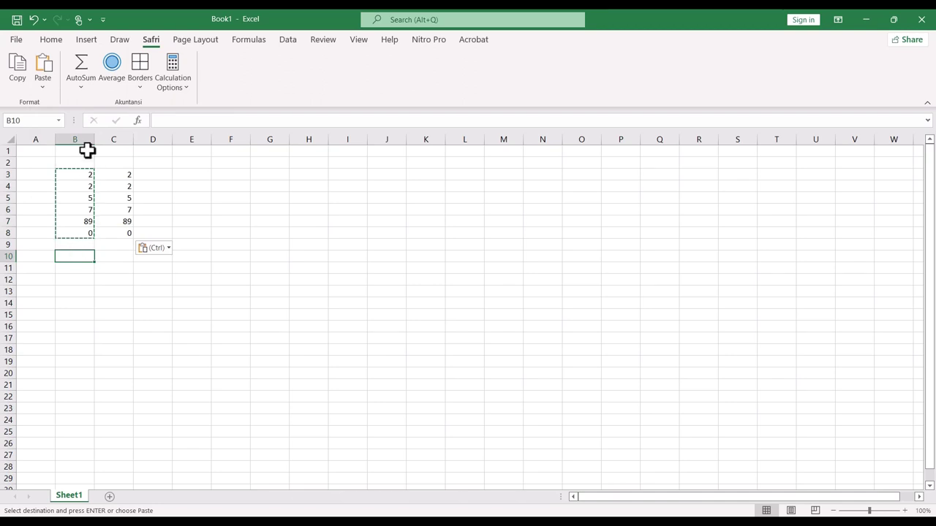
- Insert an AutoSum of B3:B8 in B9, giving 105
{"action": "left_click", "coordinate": [82, 86]}
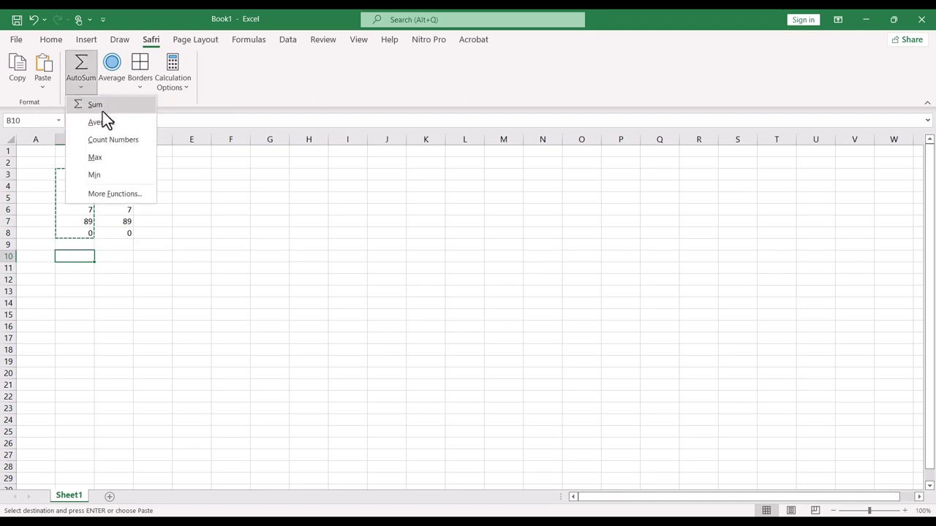
{"action": "key", "text": "Escape"}
{"action": "left_click", "coordinate": [82, 245]}
{"action": "key", "text": "Escape"}
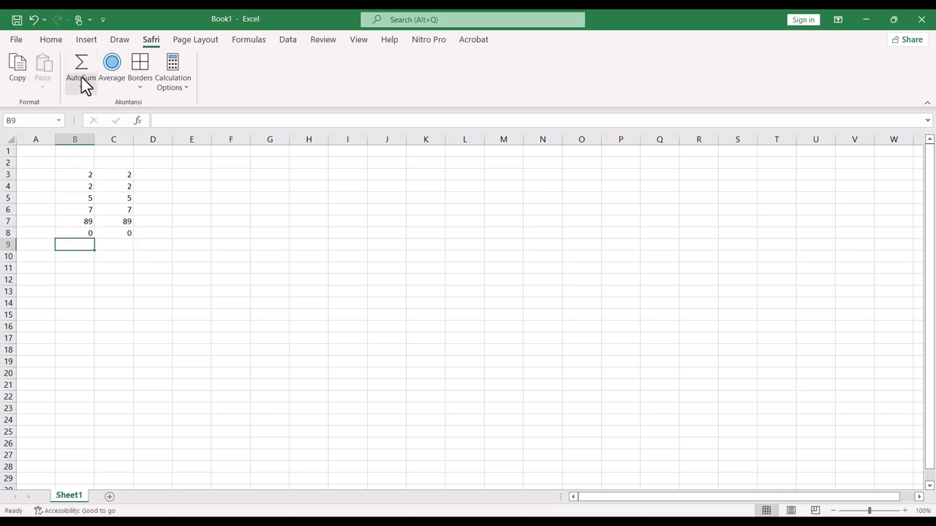
{"action": "left_click", "coordinate": [83, 86]}
{"action": "left_click", "coordinate": [92, 108]}
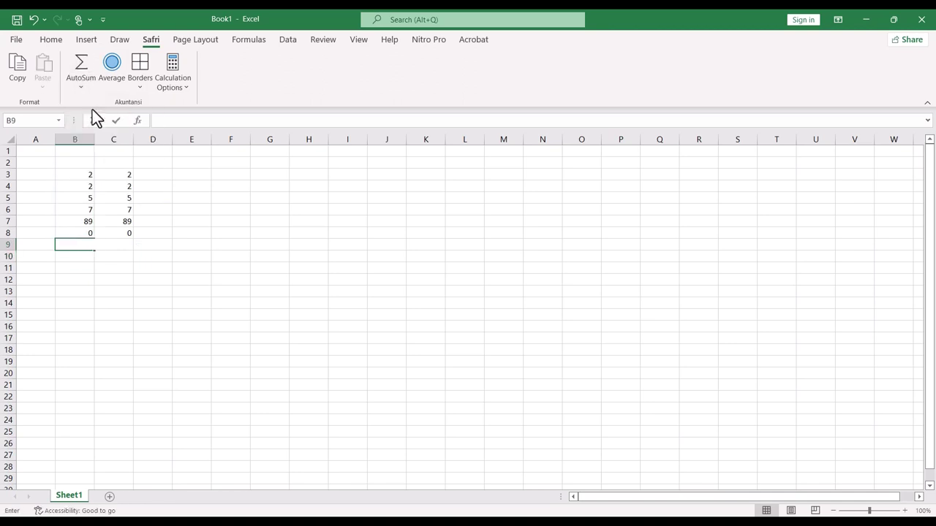
{"action": "key", "text": "Return"}
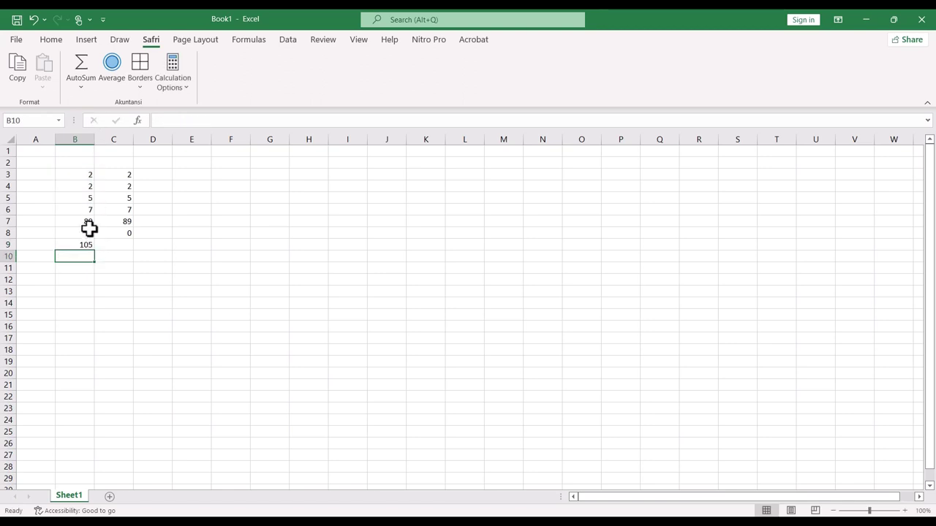
- Insert the average of B3:B10 in B11, giving 30
{"action": "left_click", "coordinate": [77, 270]}
{"action": "left_click", "coordinate": [112, 71]}
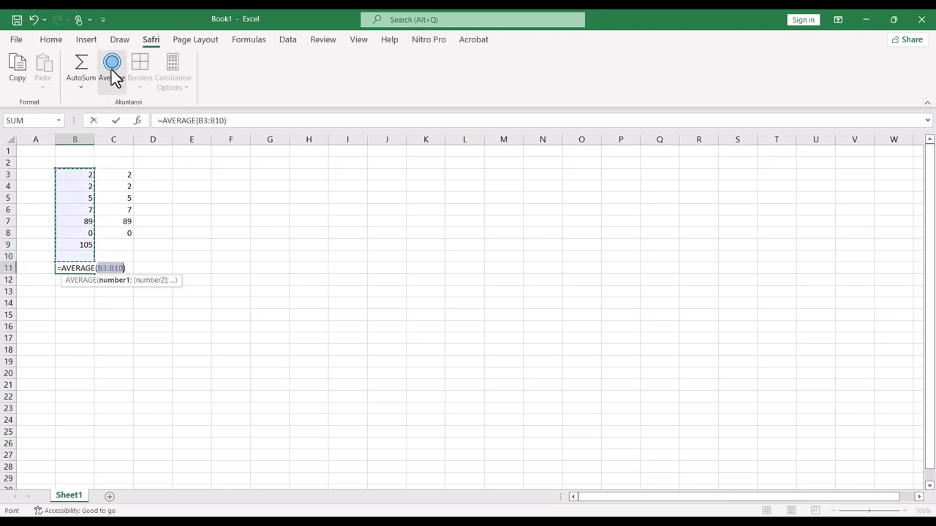
{"action": "key", "text": "Return"}
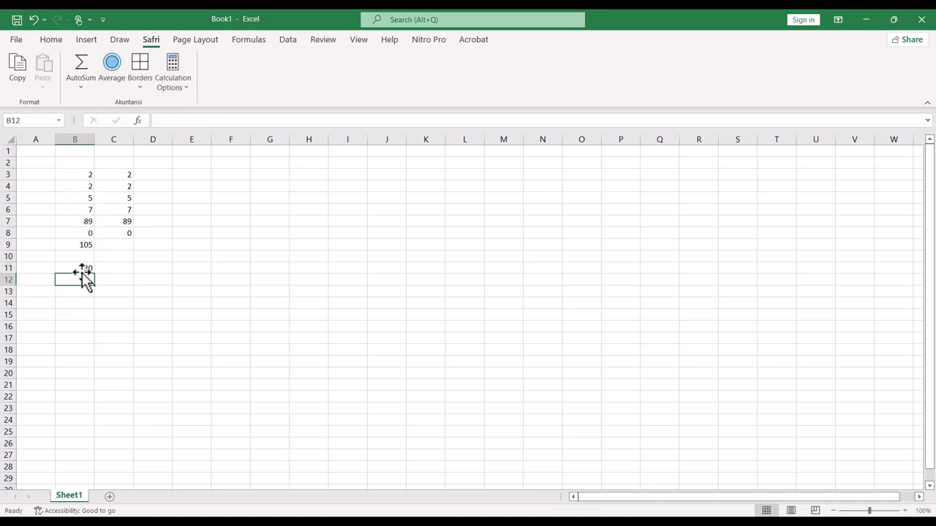
{"action": "left_click", "coordinate": [82, 268]}
- Apply All Borders to every cell of B3:B11
{"action": "left_click_drag", "start_coordinate": [84, 177], "coordinate": [84, 266]}
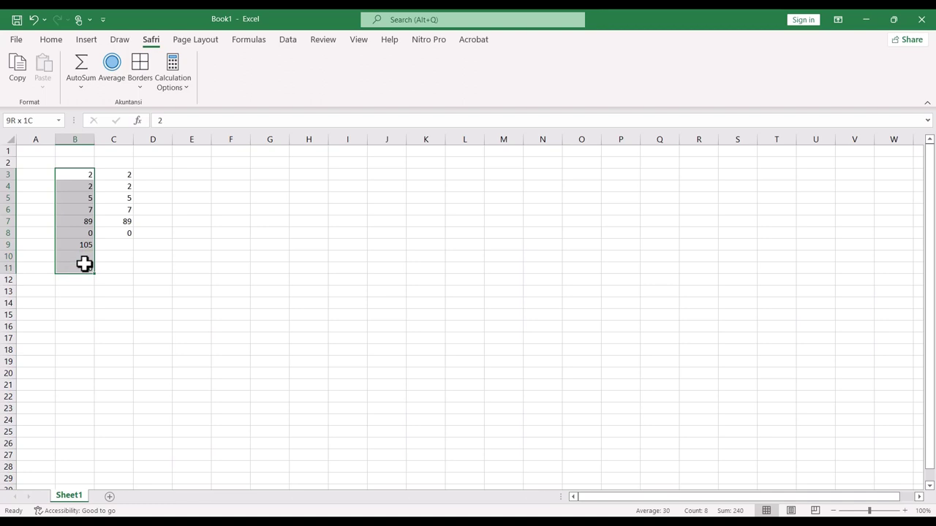
{"action": "left_click", "coordinate": [140, 82]}
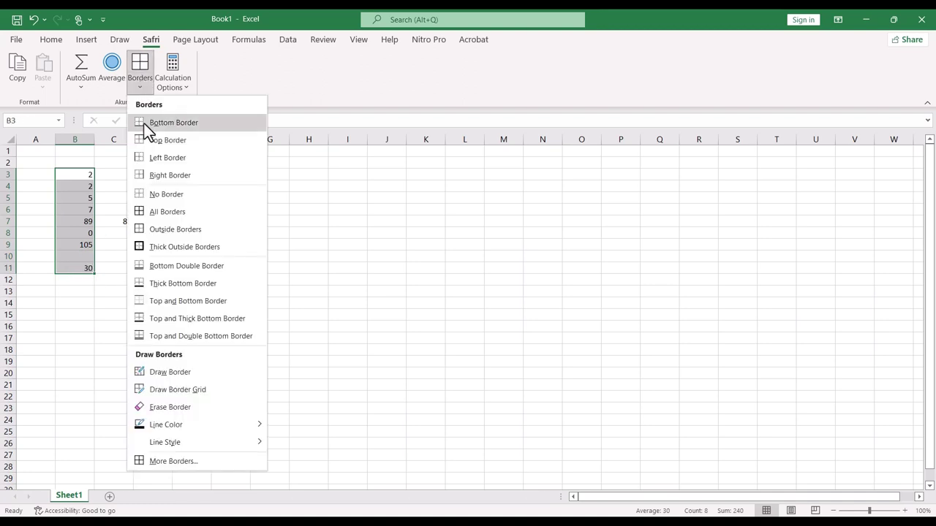
{"action": "left_click", "coordinate": [152, 212]}
{"action": "left_click", "coordinate": [136, 222]}
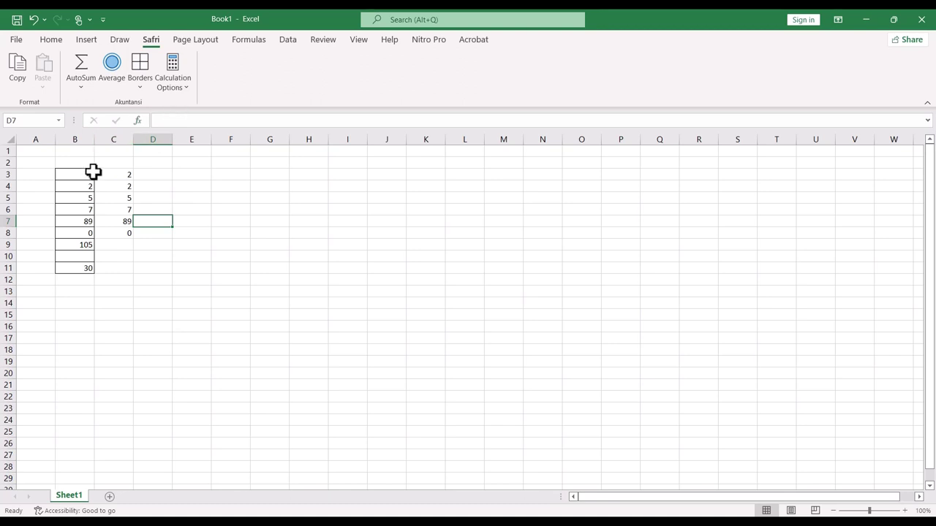
{"action": "left_click_drag", "start_coordinate": [93, 172], "coordinate": [80, 260]}
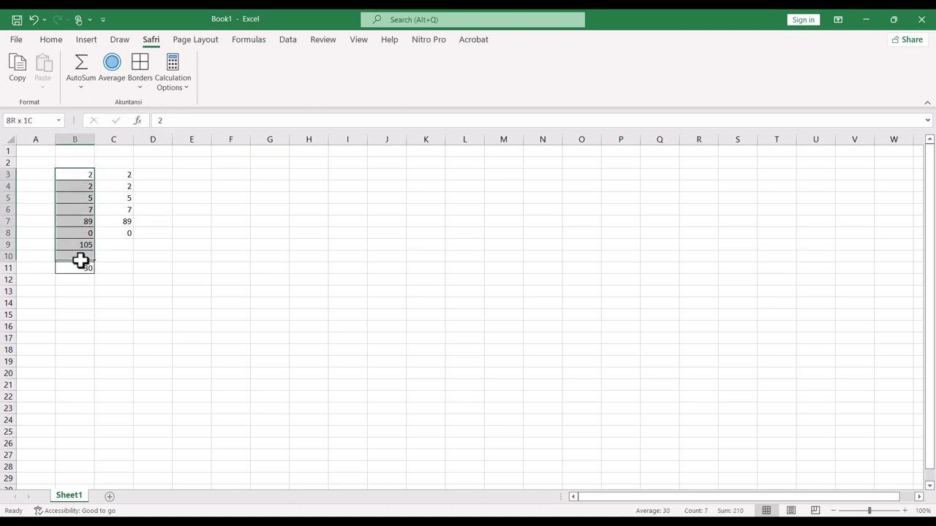
- Keep calculation on Automatic and add a Quick Analysis column chart of the B3:B10 values
{"action": "left_click", "coordinate": [183, 84]}
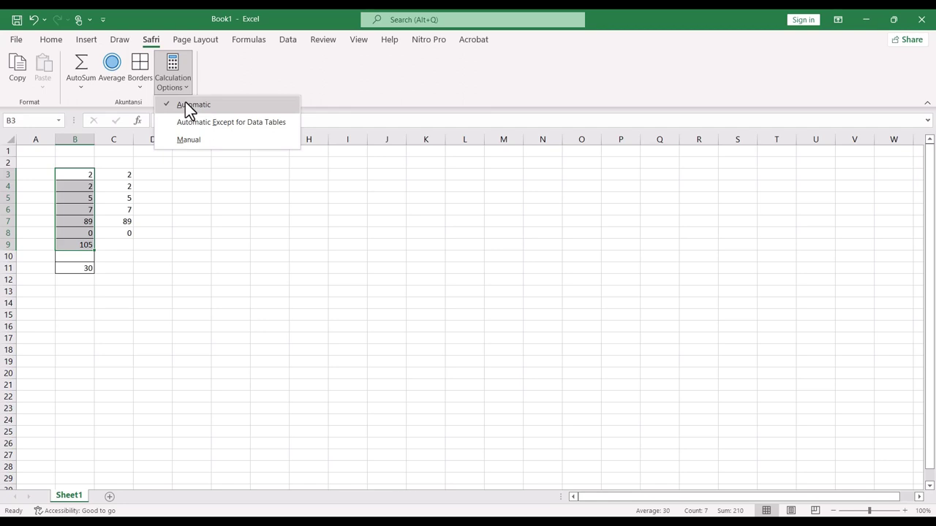
{"action": "left_click", "coordinate": [185, 103]}
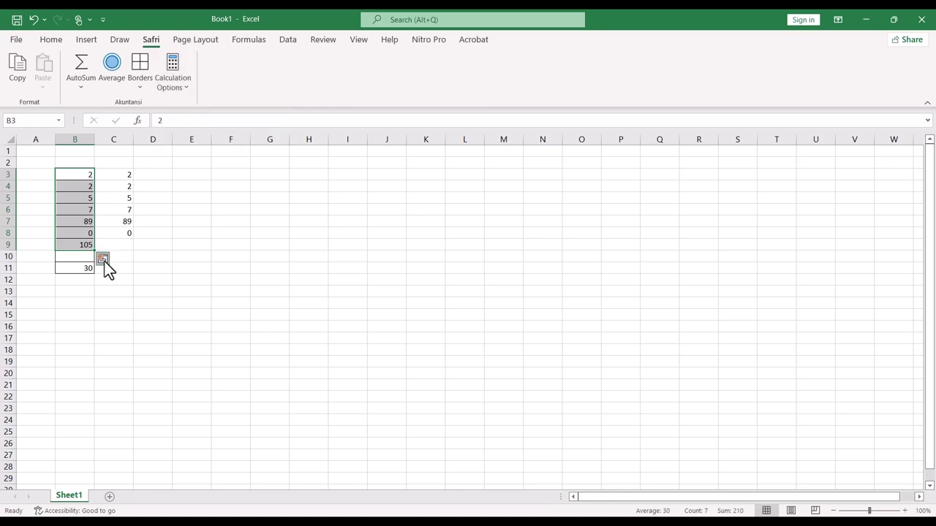
{"action": "left_click", "coordinate": [103, 261]}
{"action": "left_click", "coordinate": [75, 285]}
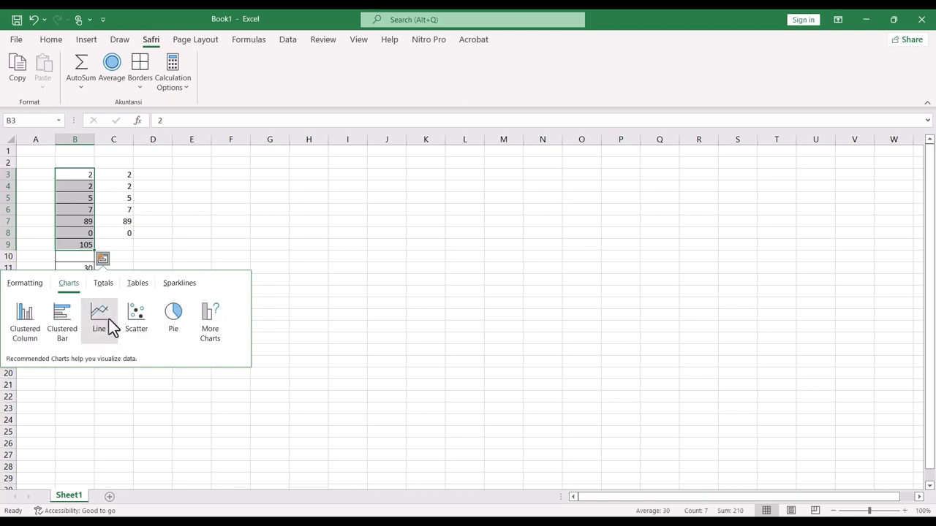
{"action": "left_click", "coordinate": [26, 333]}
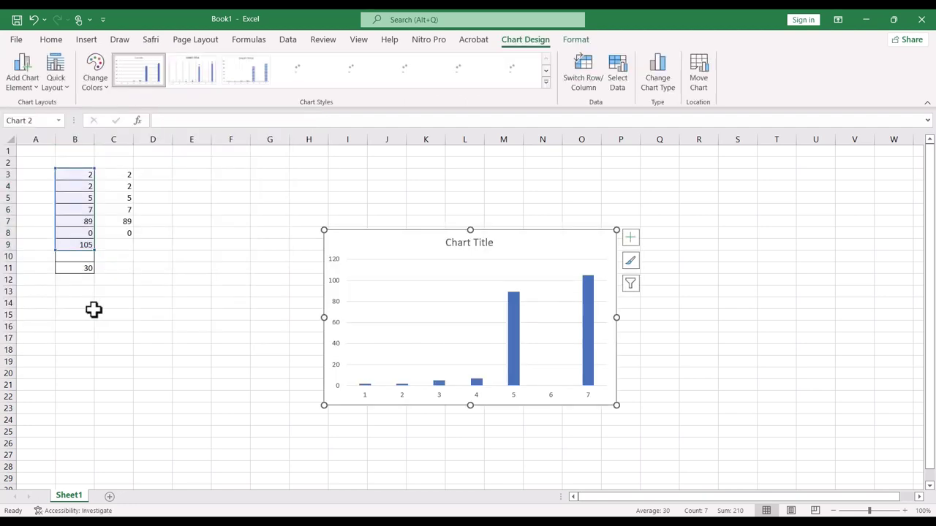
- Deselect the chart, return to the Safri tab and select cell E7
{"action": "left_click", "coordinate": [201, 265]}
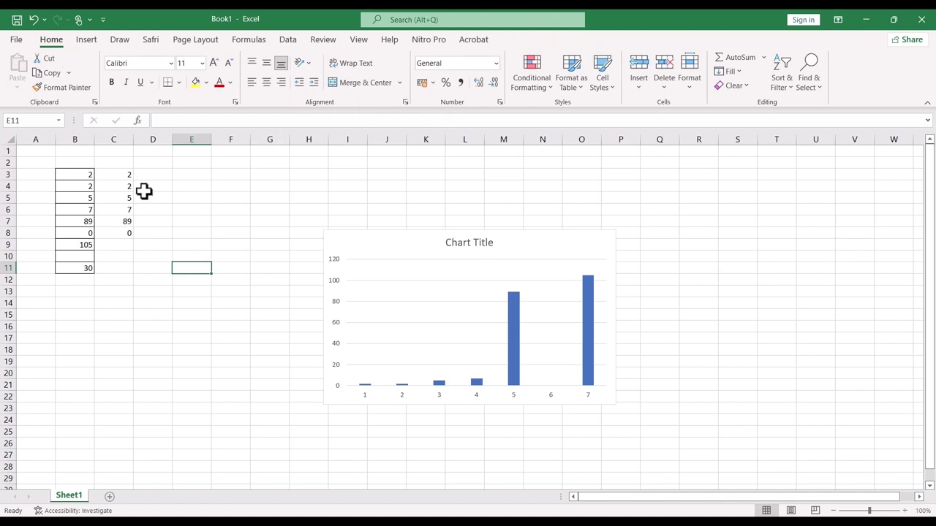
{"action": "left_click", "coordinate": [147, 41]}
{"action": "left_click", "coordinate": [207, 218]}
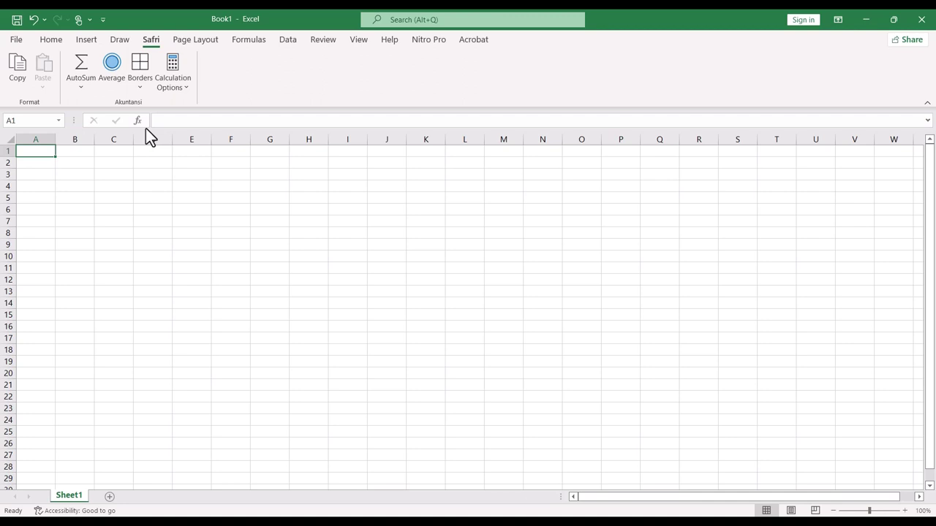
- Remove the Safri (Custom) tab in Excel Options' Customize Ribbon settings and confirm with OK
{"action": "left_click", "coordinate": [18, 41]}
{"action": "left_click", "coordinate": [32, 494]}
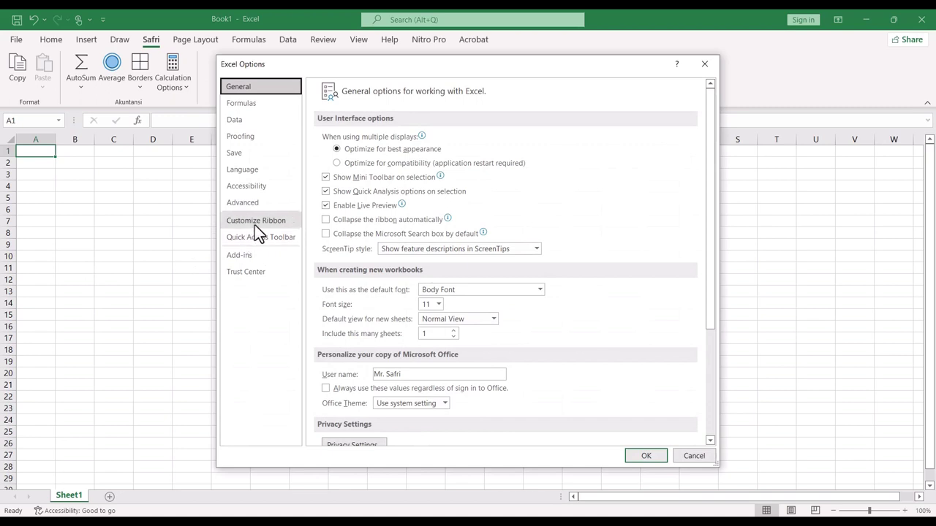
{"action": "left_click", "coordinate": [255, 223]}
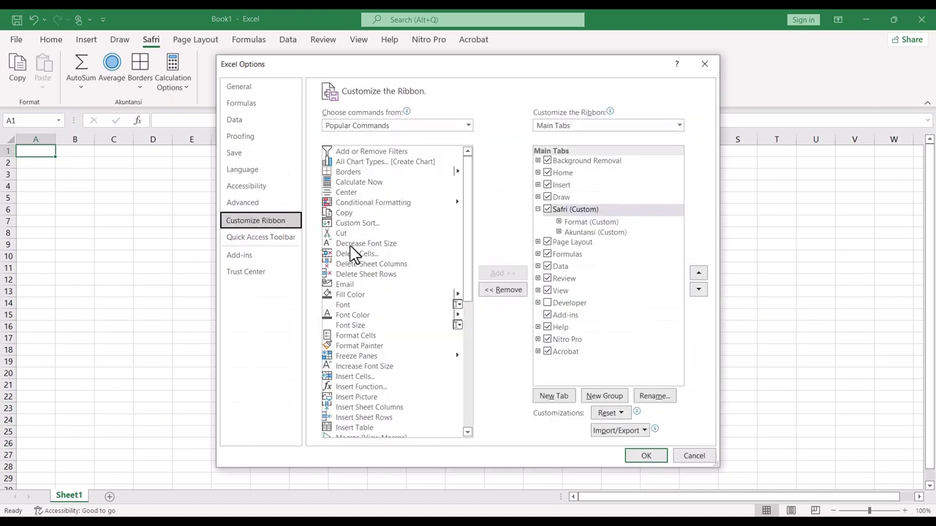
{"action": "left_click", "coordinate": [576, 209]}
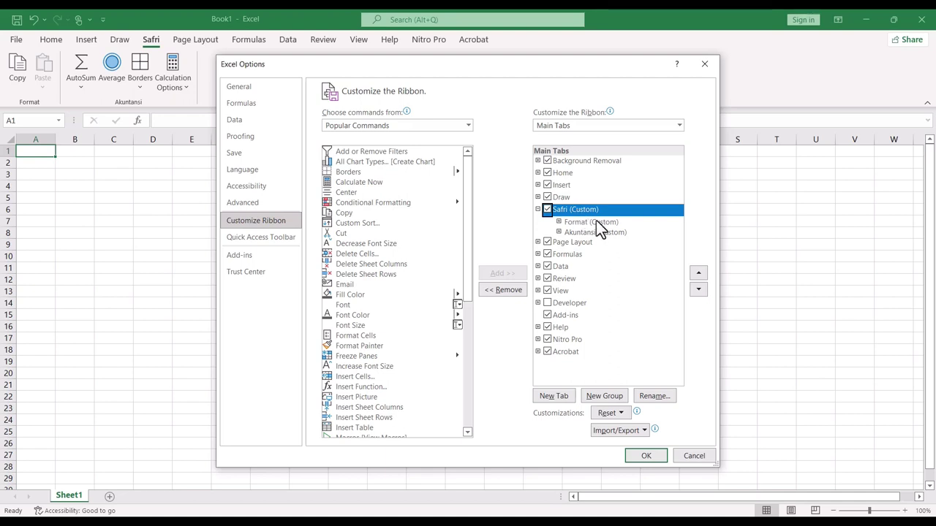
{"action": "right_click", "coordinate": [591, 209]}
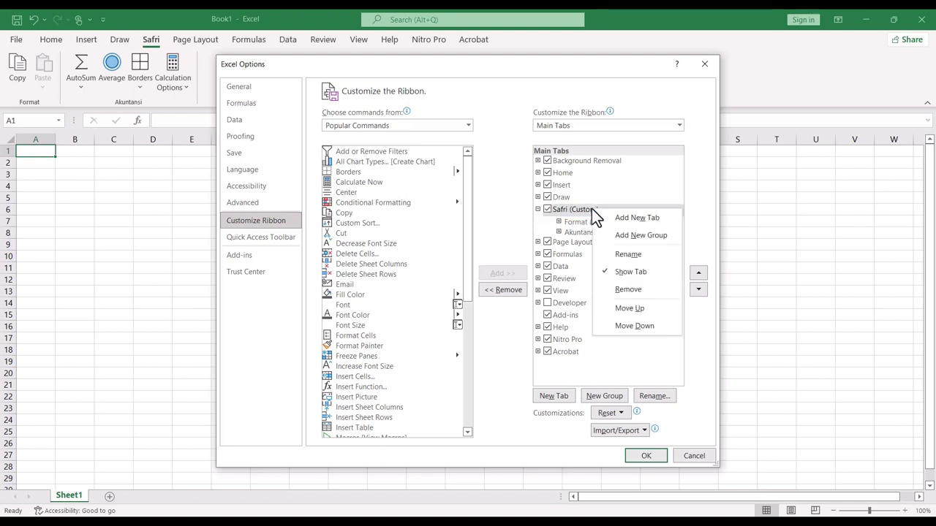
{"action": "left_click", "coordinate": [620, 290]}
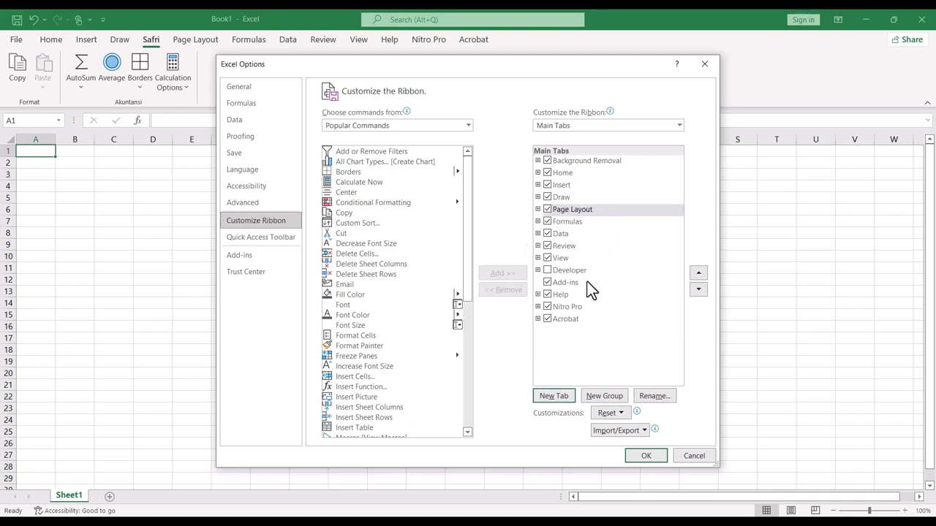
{"action": "left_click", "coordinate": [651, 458]}
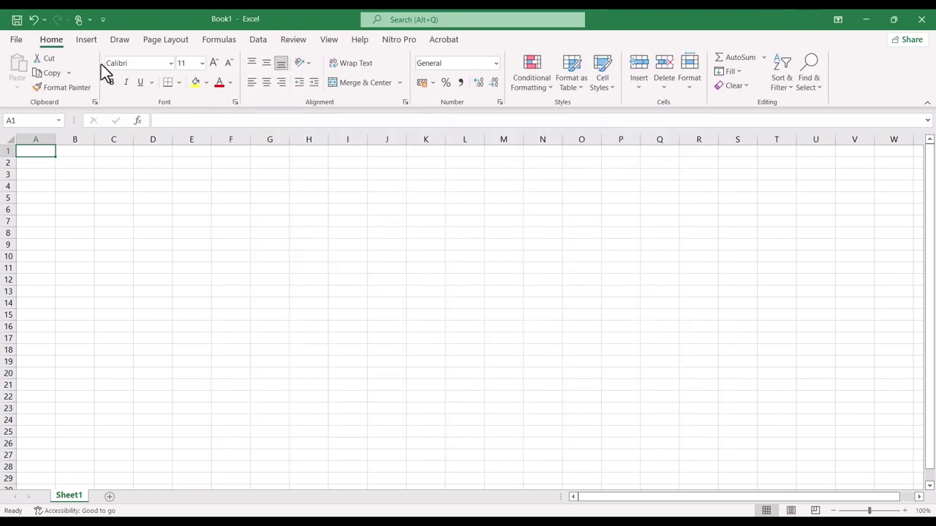